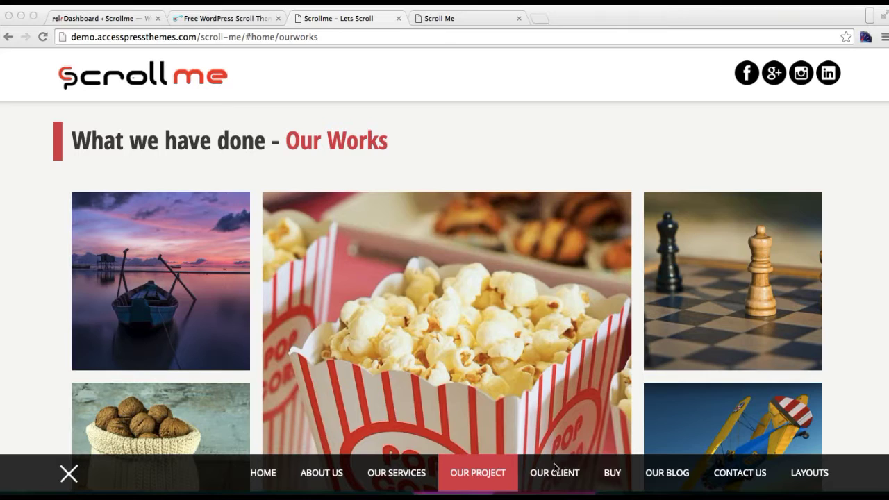
# Look through the theme demo's Clients, pricing plans and Our Works sections
pyautogui.click(871, 284)
pyautogui.click(874, 273)
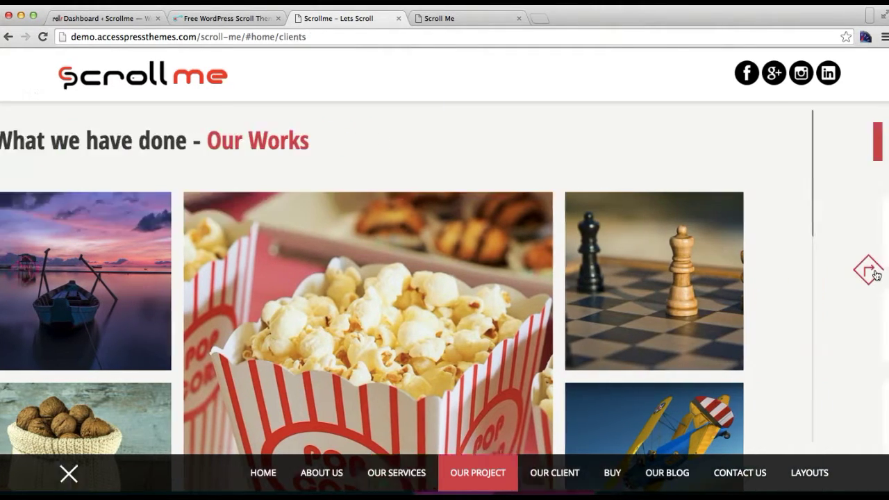
pyautogui.click(873, 272)
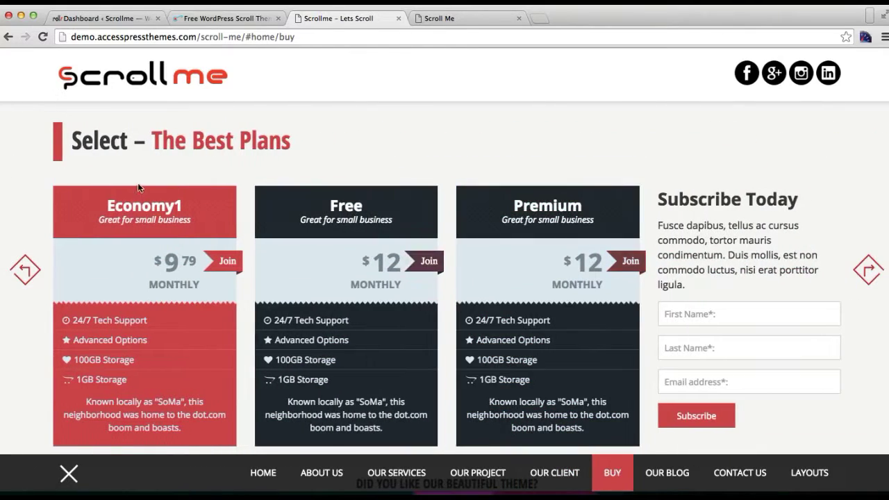
pyautogui.click(24, 268)
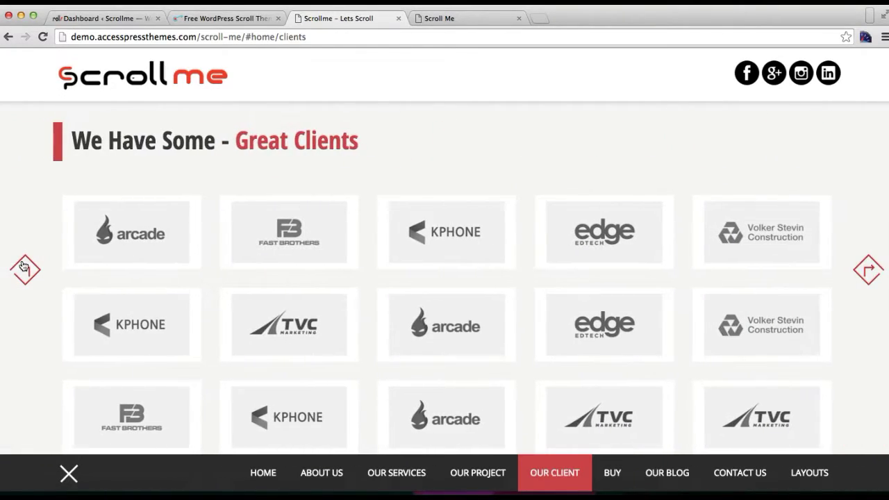
pyautogui.click(25, 268)
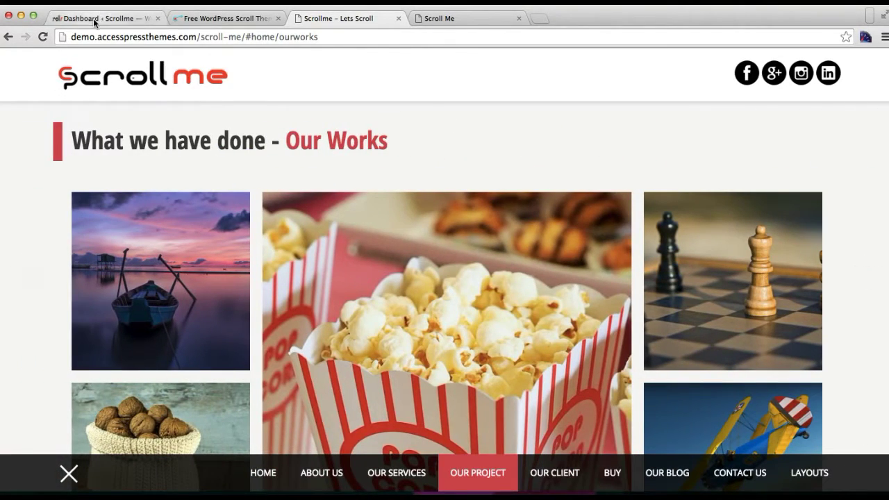
pyautogui.click(95, 18)
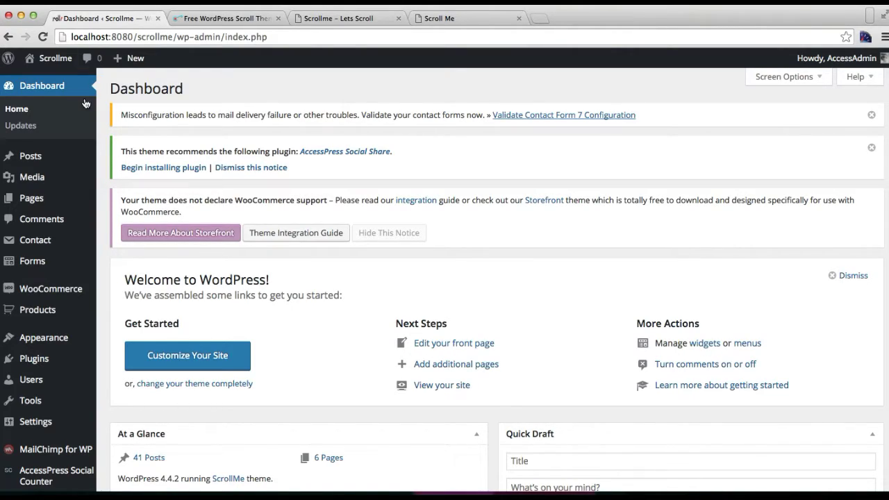
pyautogui.click(312, 18)
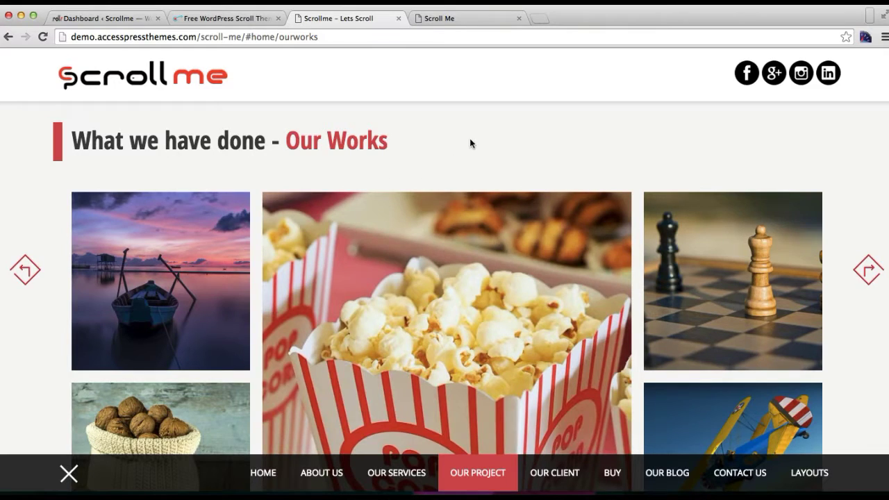
# Create a new post category named Portfolio under Posts > Categories
pyautogui.click(104, 18)
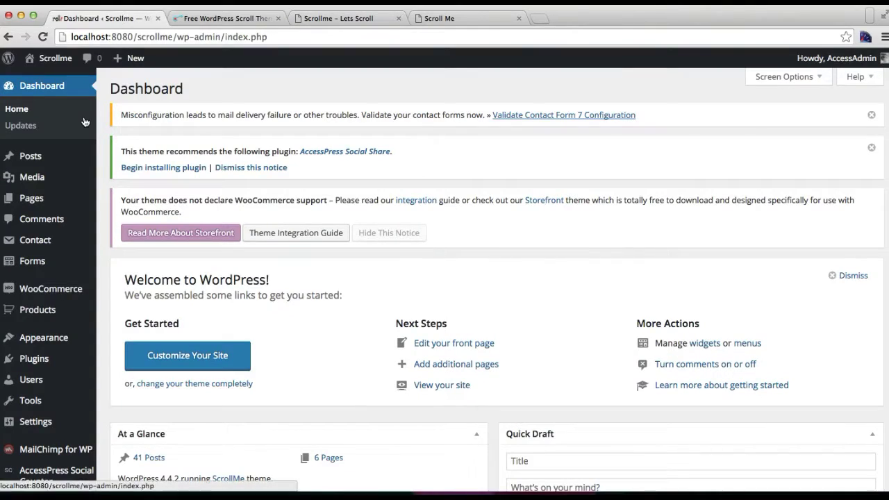
pyautogui.moveTo(23, 161)
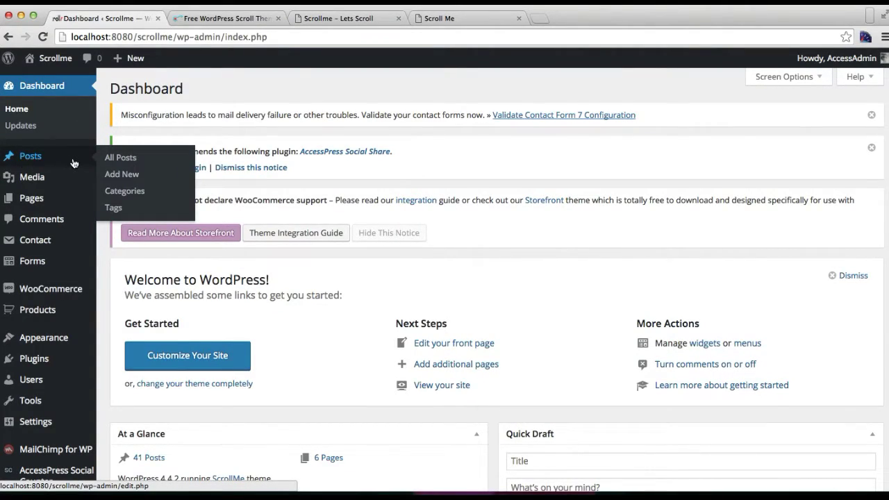
pyautogui.click(123, 192)
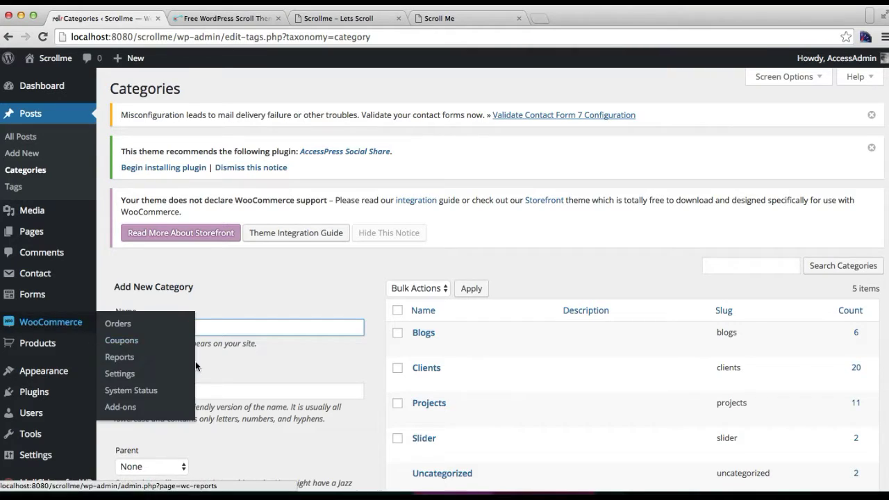
pyautogui.scroll(-5, 280, 394)
pyautogui.scroll(1, 280, 394)
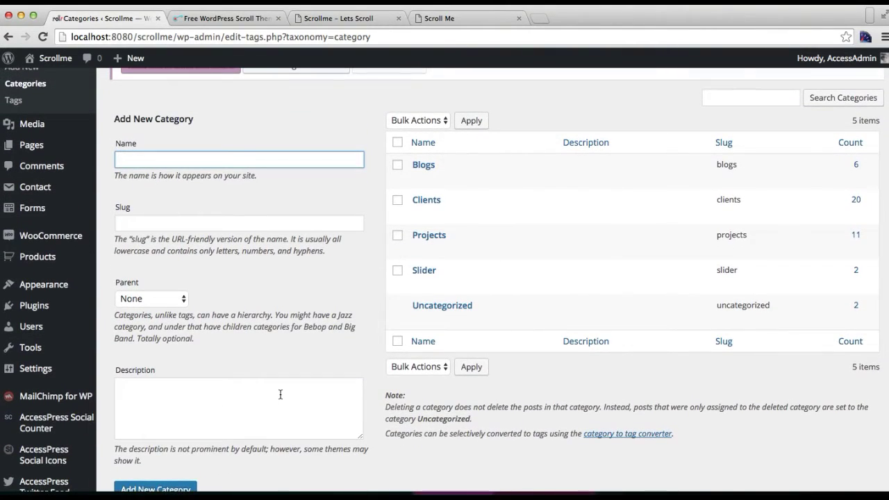
pyautogui.moveTo(425, 248)
pyautogui.scroll(-2, 224, 316)
pyautogui.click(146, 429)
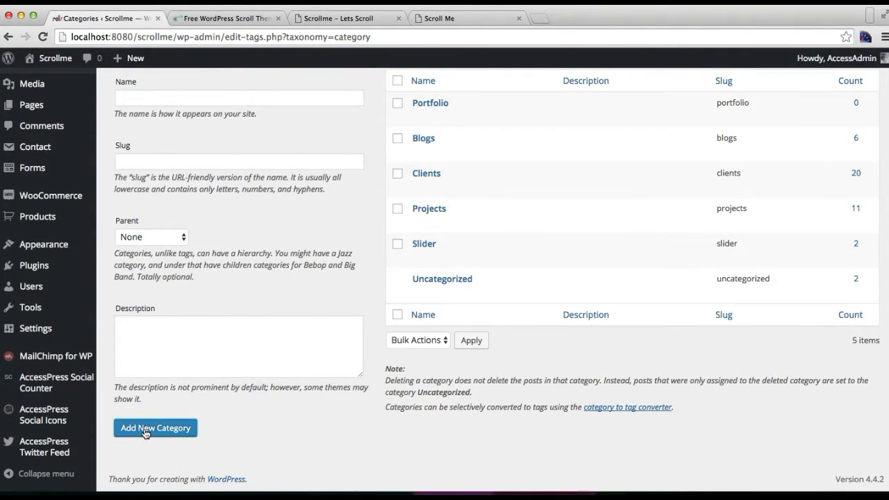
# List the Portfolio category's posts and start a blank new post
pyautogui.scroll(5, 674, 337)
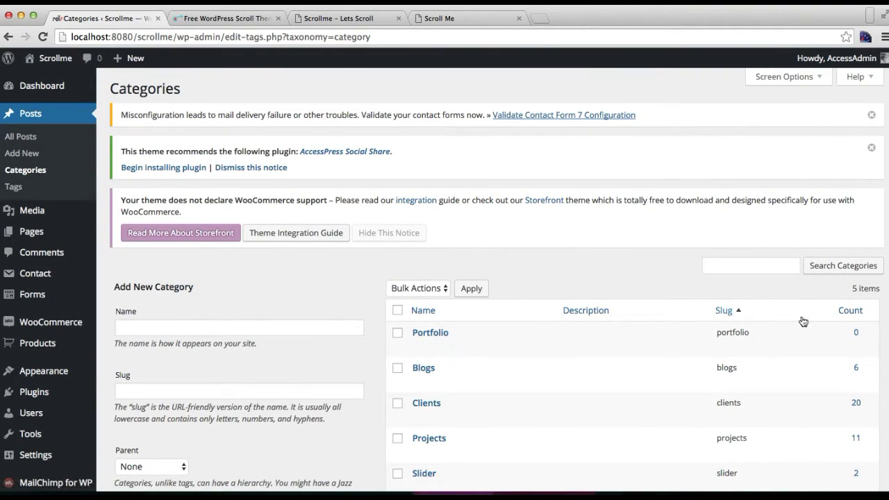
pyautogui.click(856, 333)
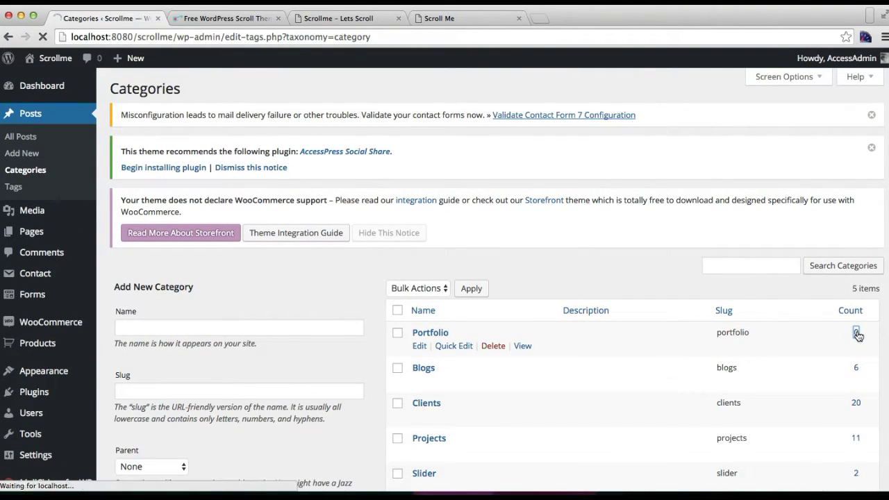
pyautogui.click(170, 91)
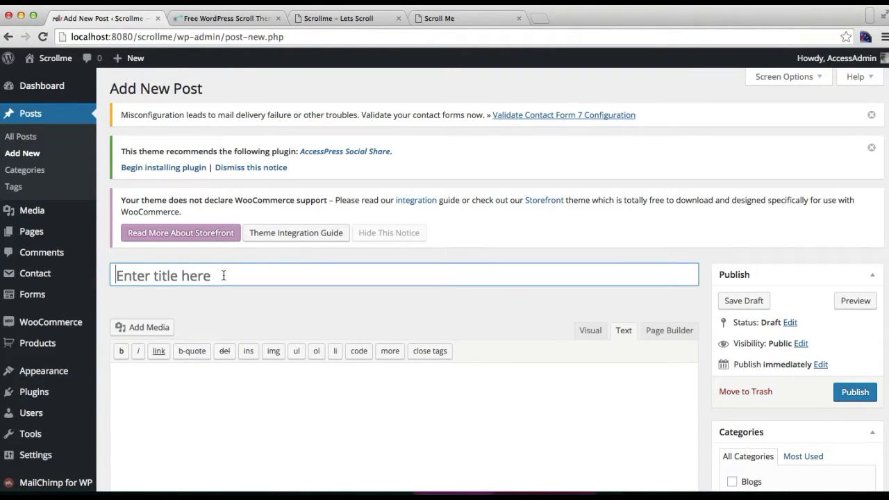
# Title the post P1 and add a short placeholder description
pyautogui.write('P1')
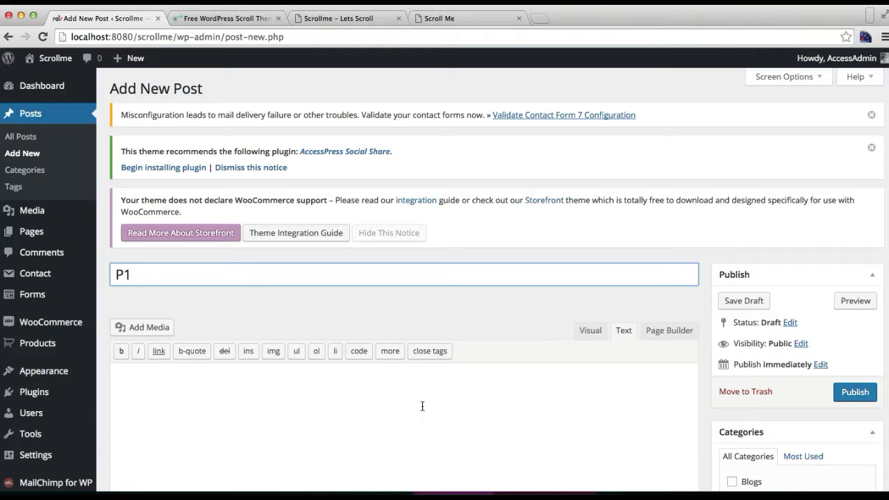
pyautogui.scroll(-4, 422, 406)
pyautogui.click(341, 274)
pyautogui.write('desciption')
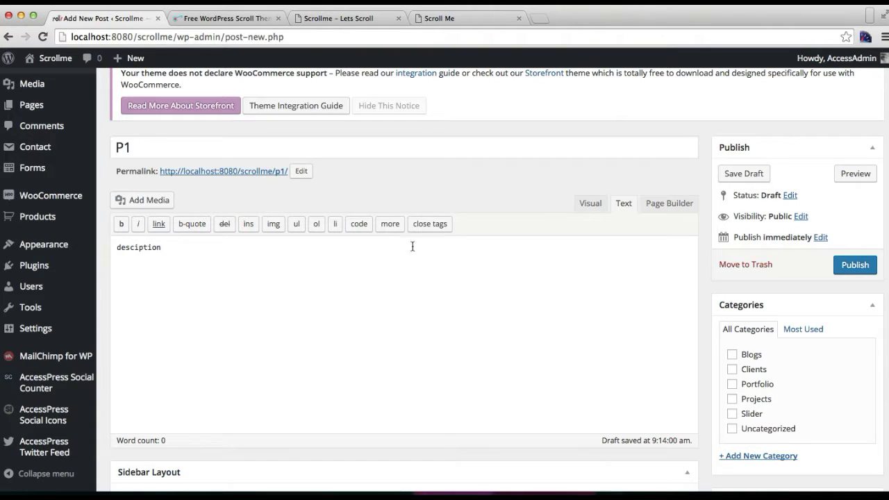
pyautogui.scroll(-5, 464, 313)
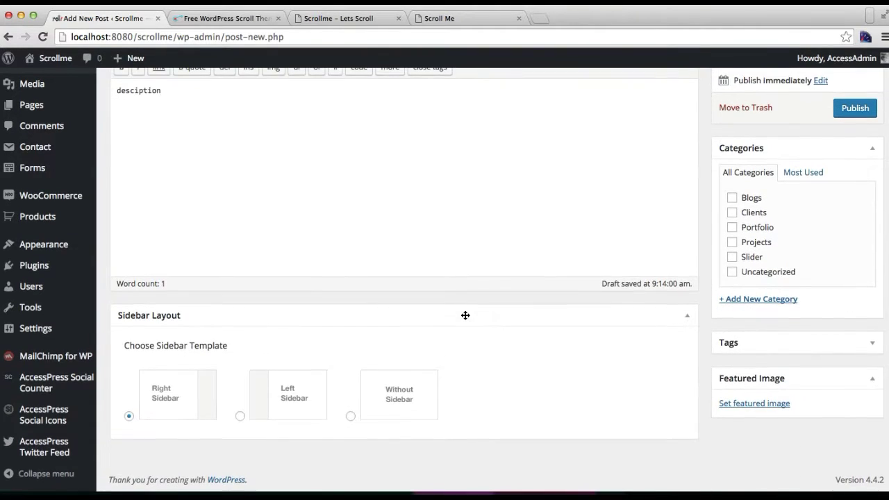
# Set the photo of a woman holding a phone as featured image and publish
pyautogui.click(738, 405)
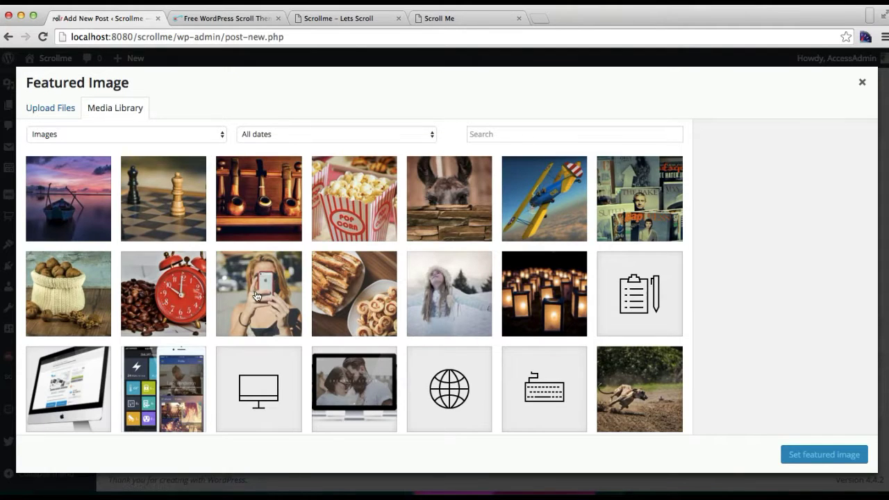
pyautogui.click(256, 296)
pyautogui.click(808, 456)
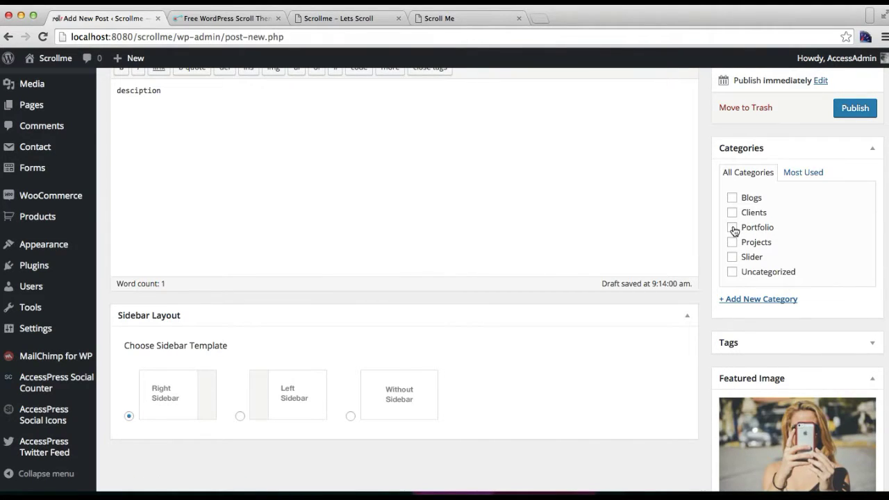
pyautogui.scroll(5, 834, 223)
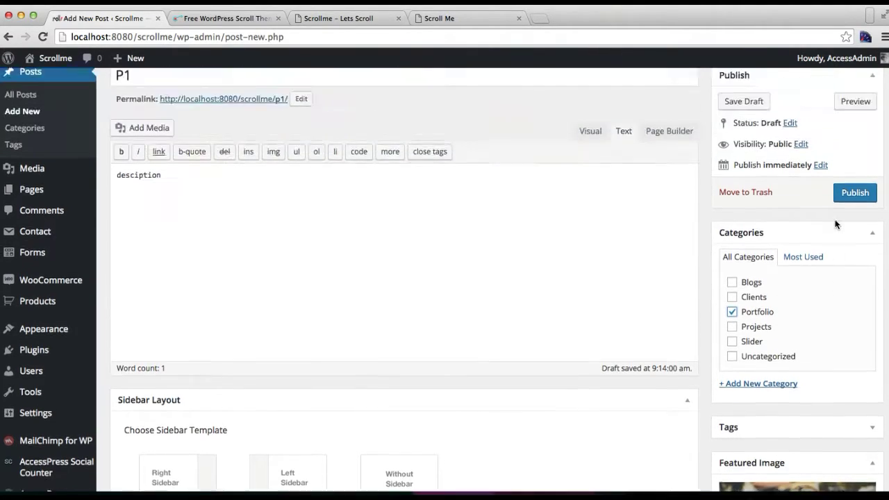
pyautogui.click(852, 258)
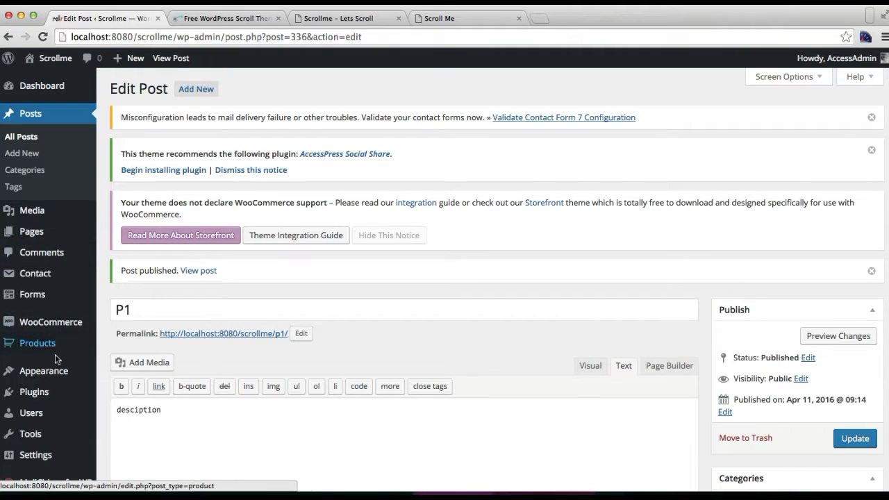
pyautogui.moveTo(55, 377)
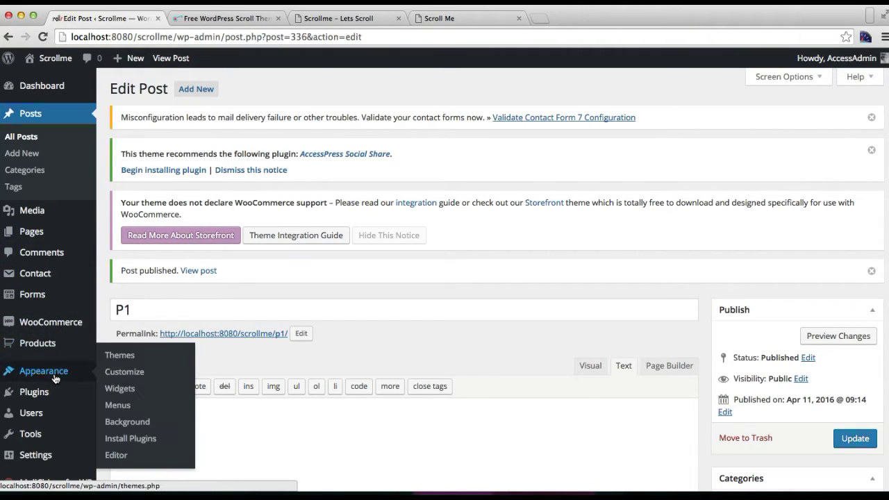
# Open the Customizer in a new tab and select the Portfolio Settings section title
pyautogui.rightClick(136, 377)
pyautogui.click(153, 375)
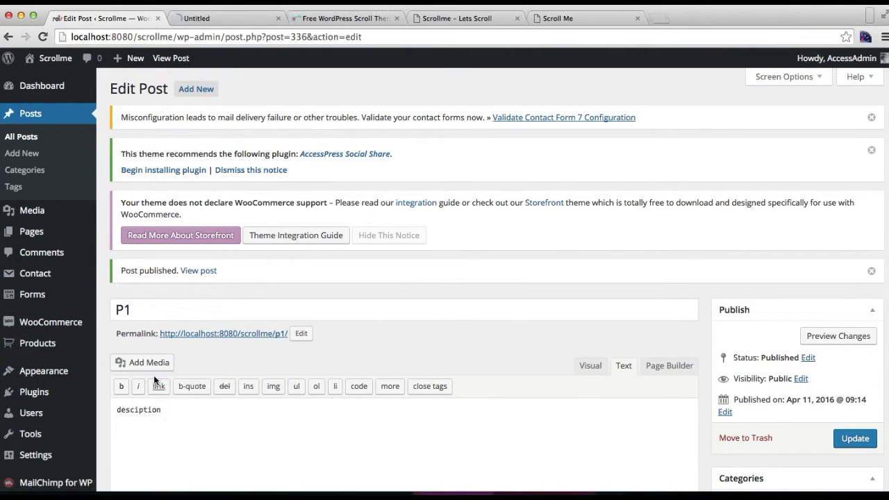
pyautogui.click(230, 16)
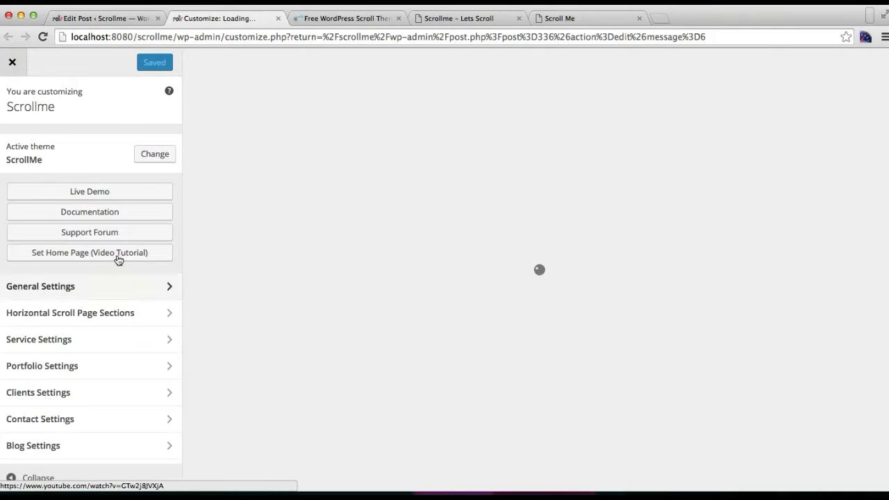
pyautogui.scroll(-2, 77, 388)
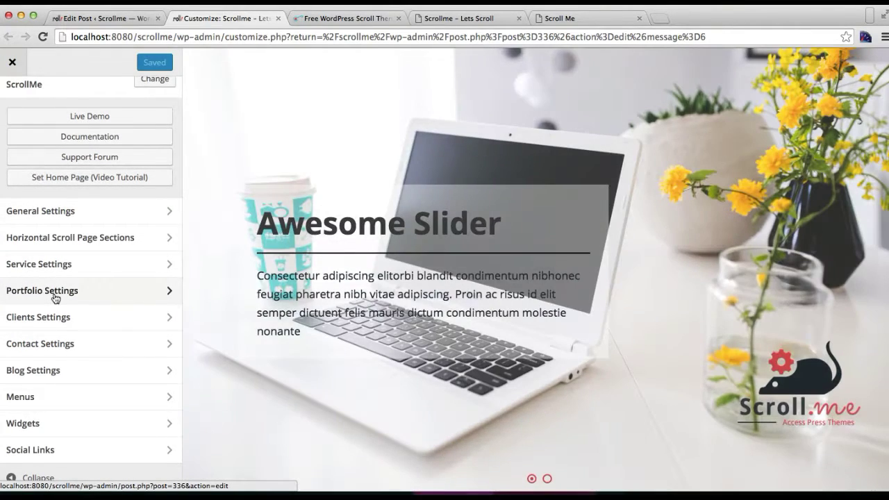
pyautogui.click(55, 295)
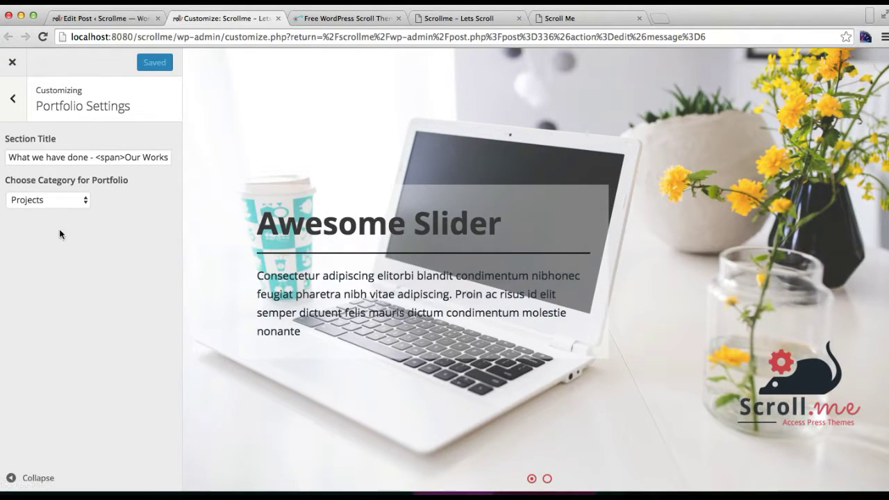
pyautogui.tripleClick(37, 158)
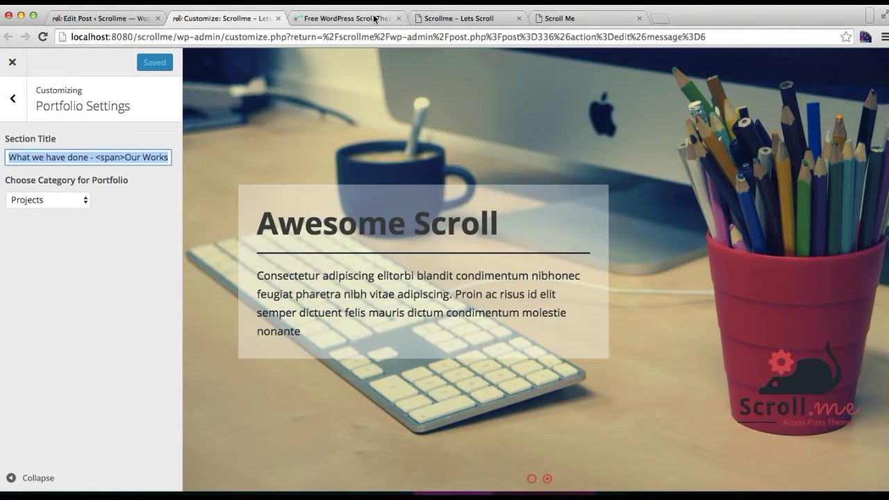
# Compare against the demo's Our Works section, then come back to the Customizer
pyautogui.click(458, 18)
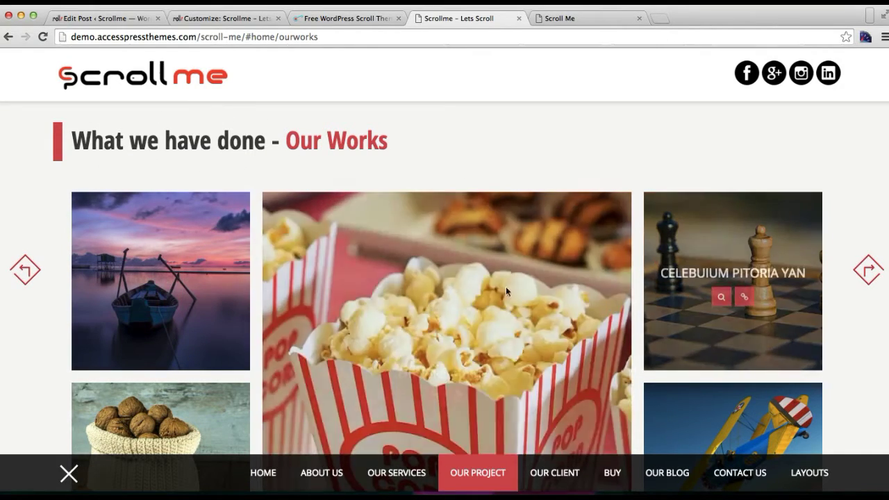
pyautogui.click(75, 19)
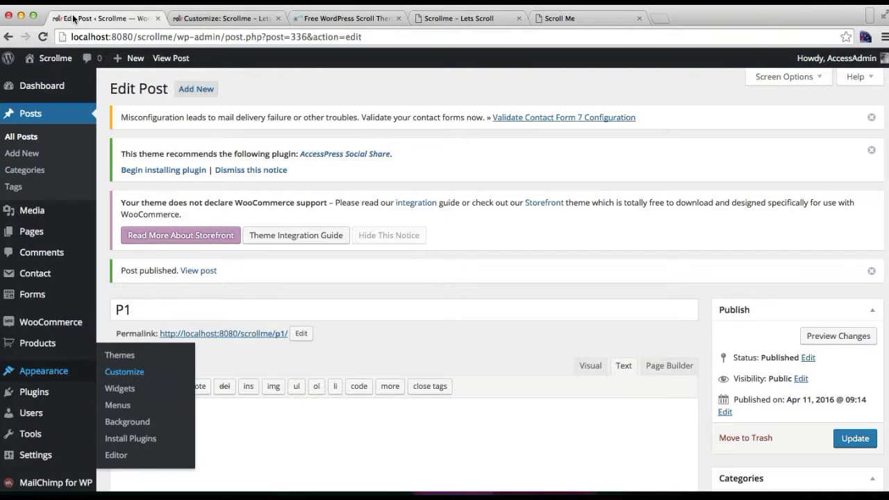
pyautogui.click(211, 20)
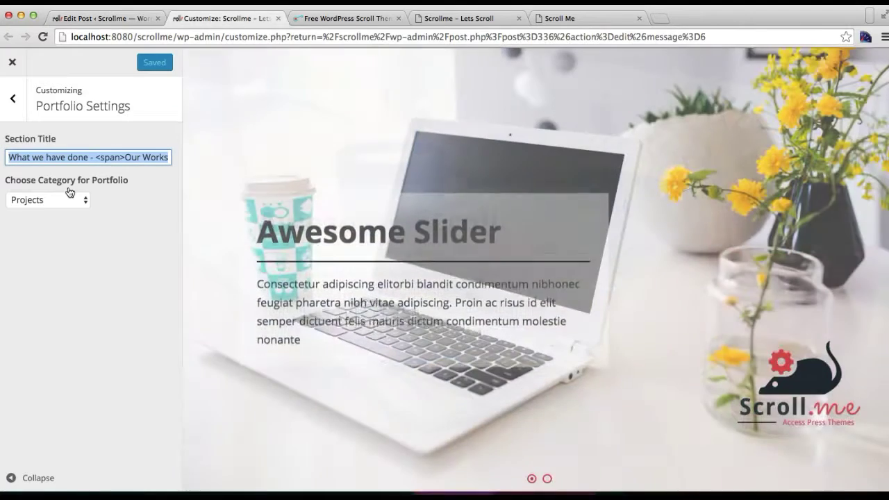
# Keep Projects as the portfolio category and return to the main Customizer panel
pyautogui.click(79, 207)
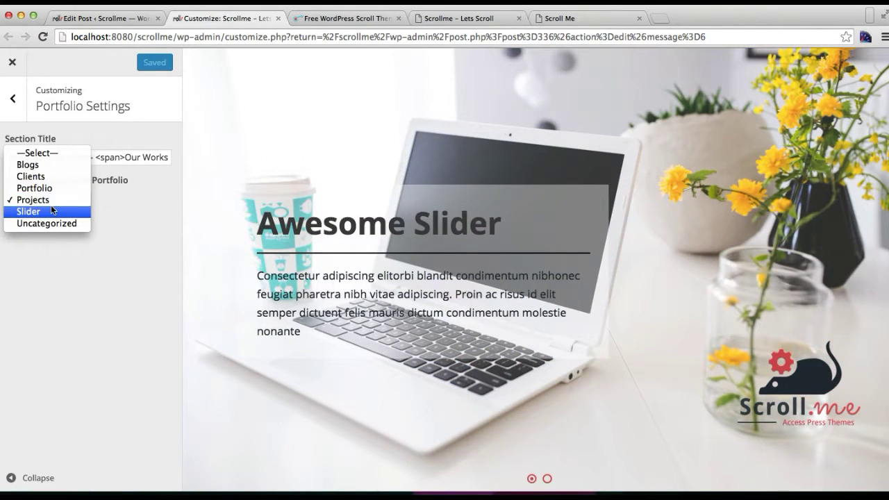
pyautogui.click(51, 202)
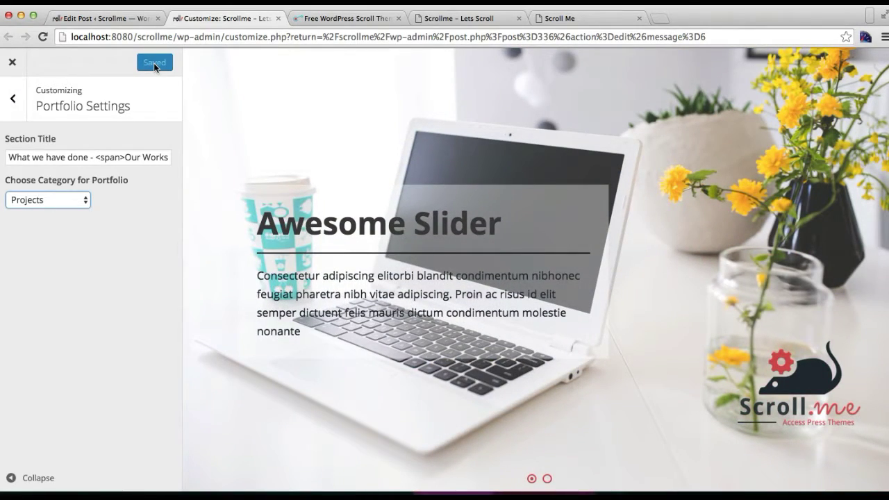
pyautogui.click(12, 99)
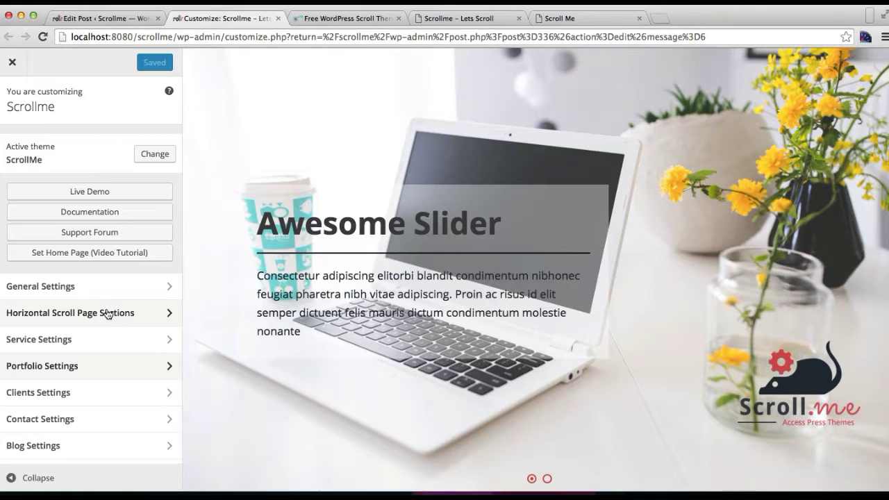
# Look through Scroll Sections 1, 2 and 3 under Horizontal Scroll Page Sections
pyautogui.click(108, 314)
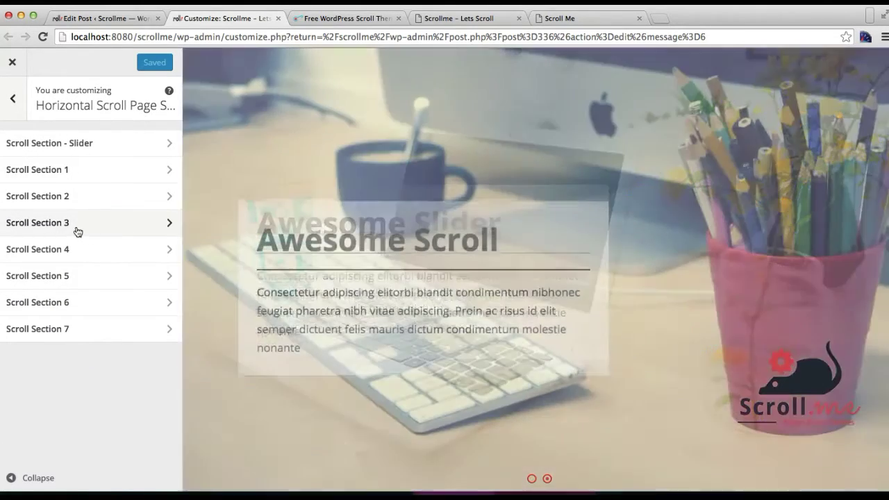
pyautogui.click(78, 232)
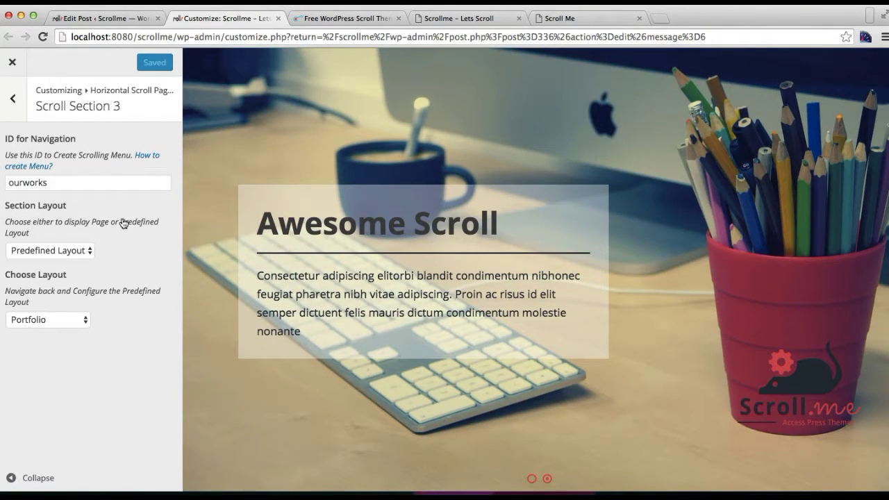
pyautogui.click(16, 99)
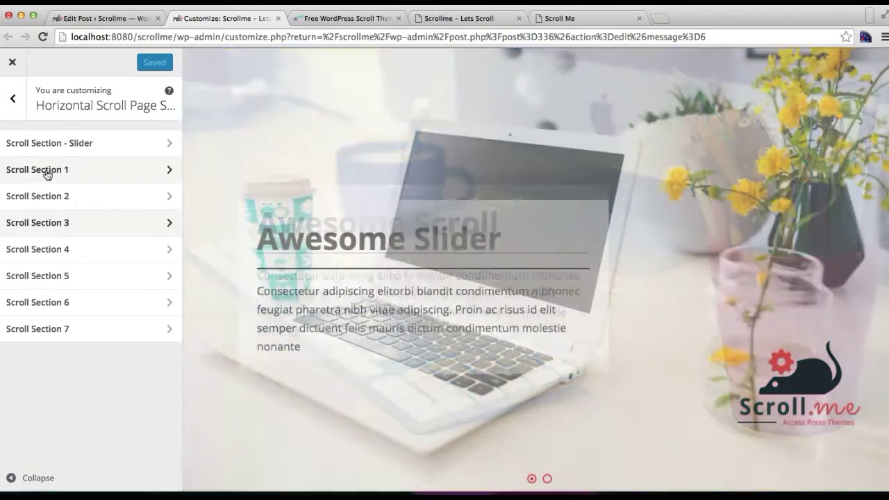
pyautogui.click(58, 172)
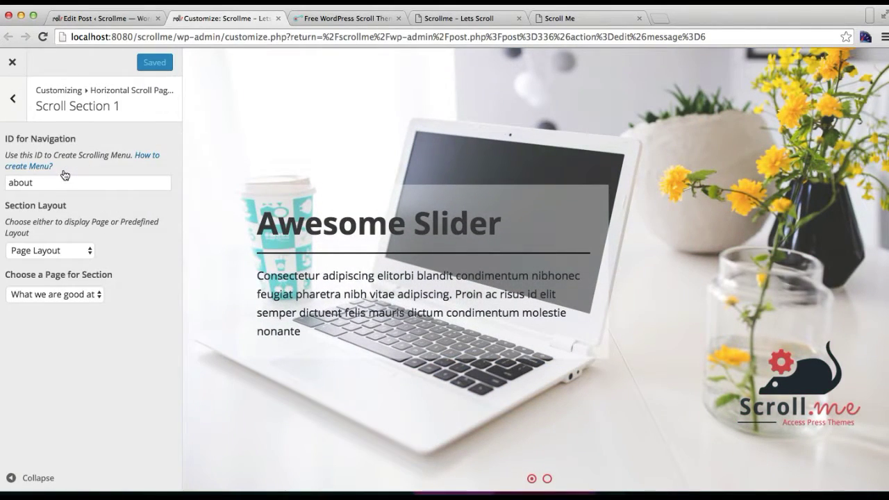
pyautogui.click(12, 99)
pyautogui.click(33, 194)
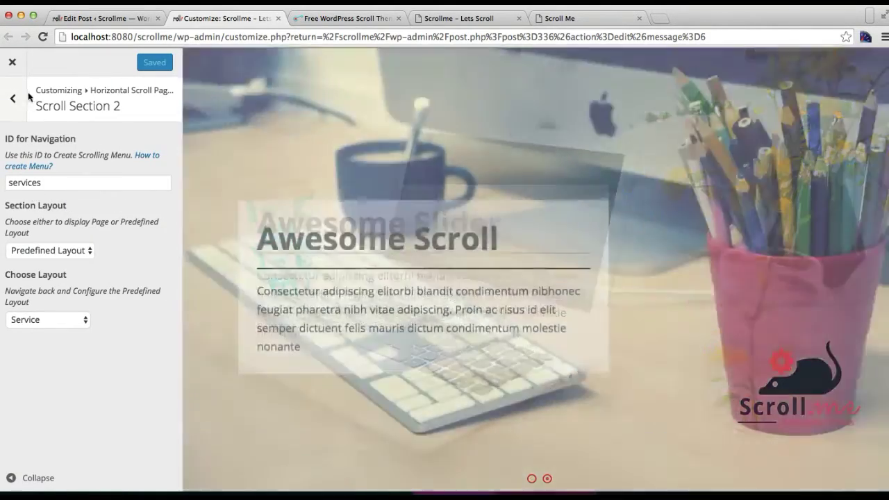
pyautogui.click(16, 99)
pyautogui.click(42, 220)
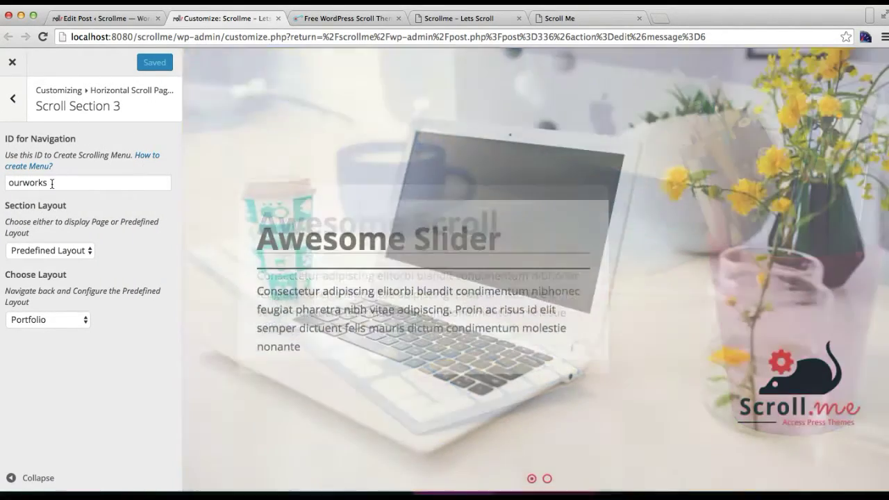
# Confirm Scroll Section 3 uses ID 'ourworks' with the Predefined Portfolio layout
pyautogui.click(52, 183)
pyautogui.moveTo(52, 184); pyautogui.dragTo(7, 182)
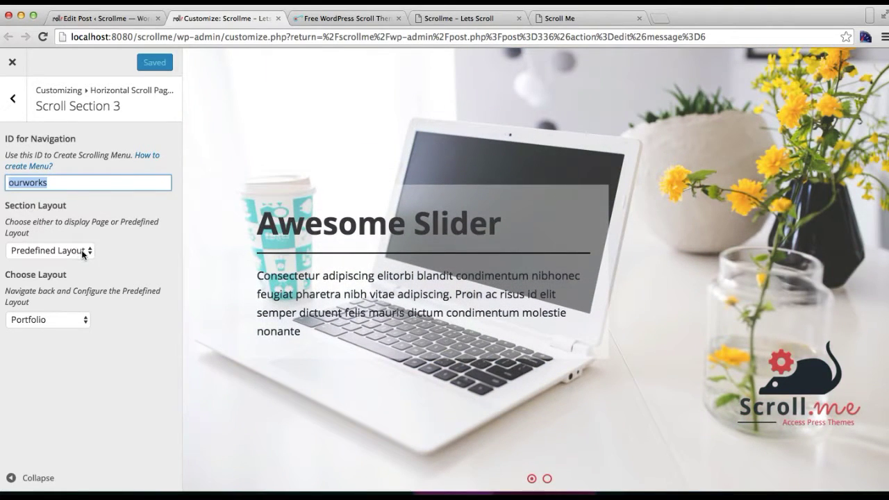
pyautogui.click(83, 253)
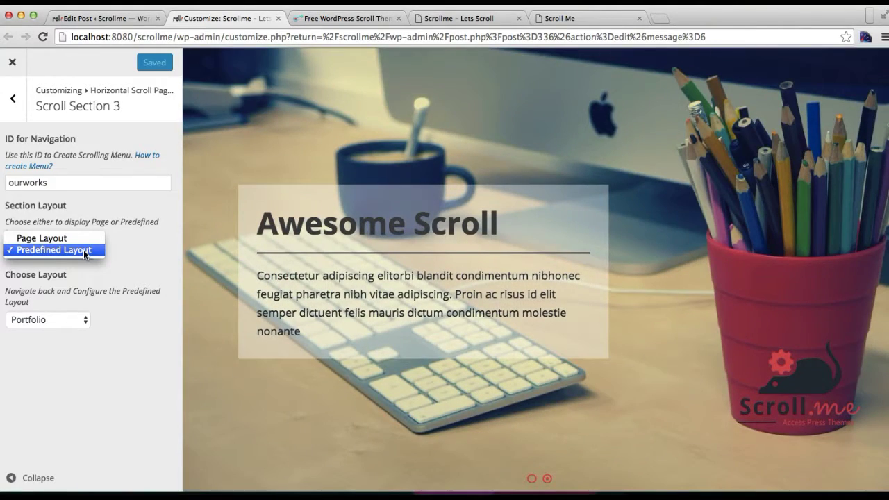
pyautogui.click(83, 250)
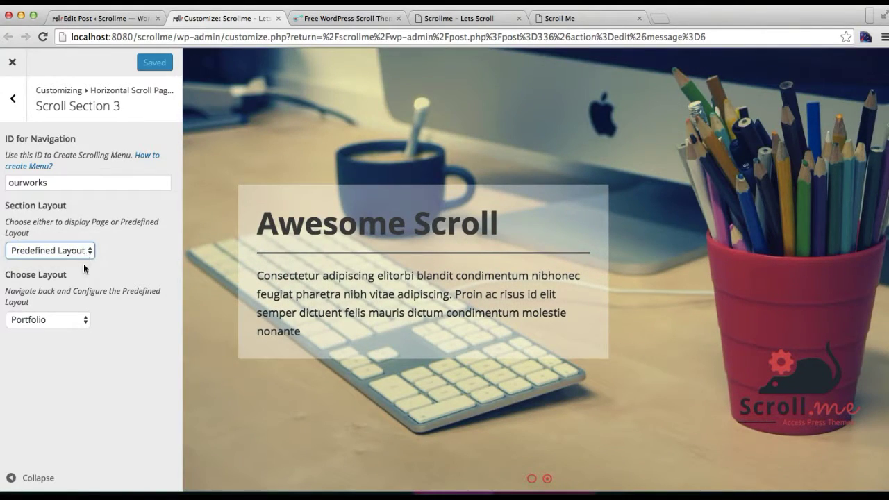
pyautogui.click(82, 321)
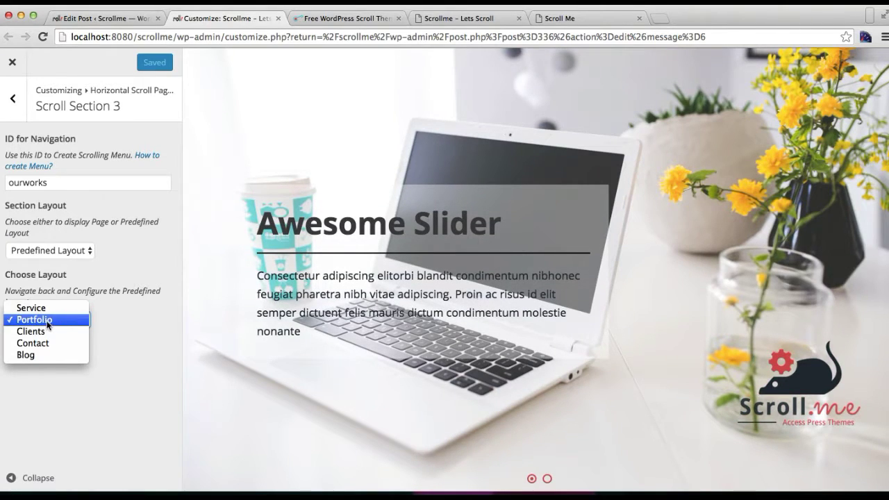
pyautogui.click(65, 319)
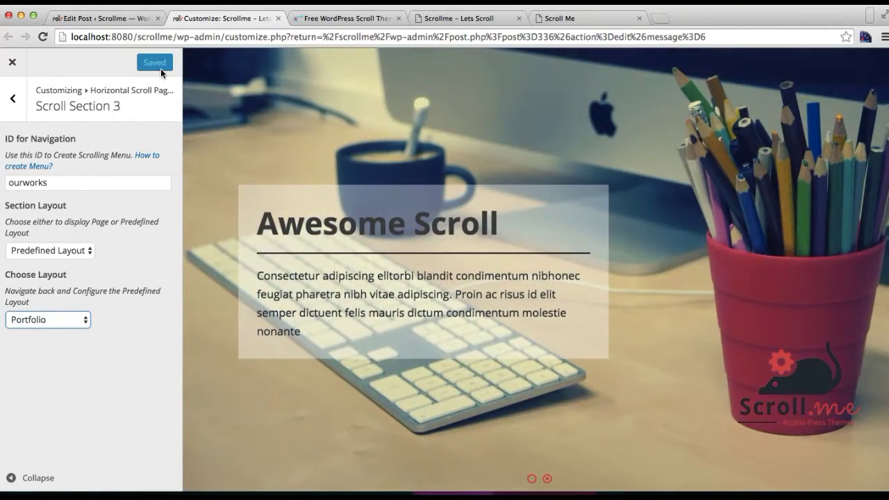
pyautogui.click(14, 100)
pyautogui.click(117, 19)
pyautogui.moveTo(60, 372)
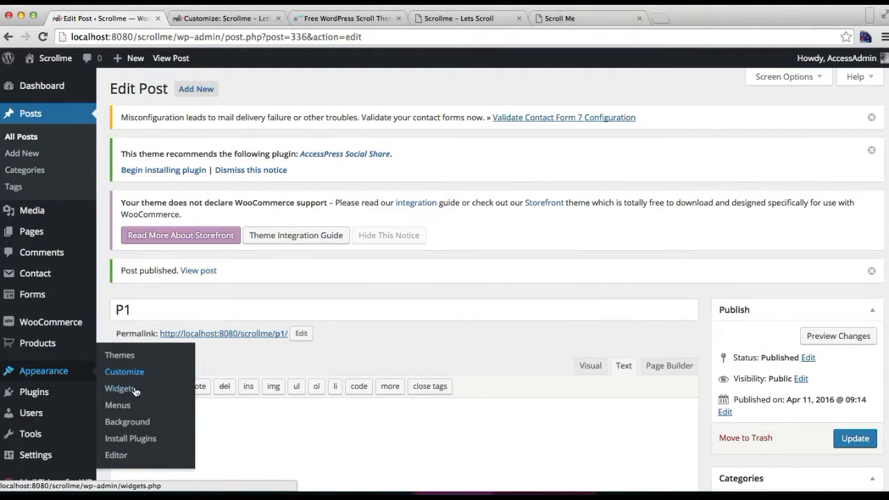
# On the Menus page, expand Custom Links and select the host part of Our Services' URL
pyautogui.click(118, 405)
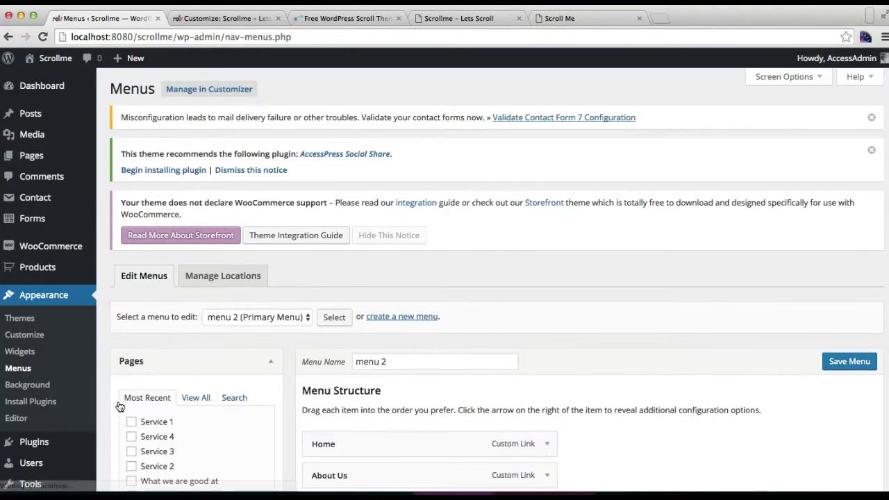
pyautogui.scroll(-5, 426, 440)
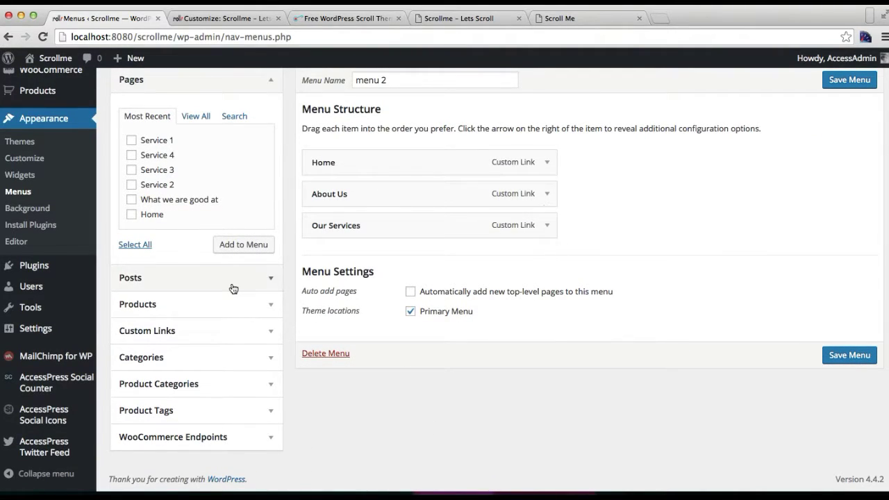
pyautogui.click(260, 332)
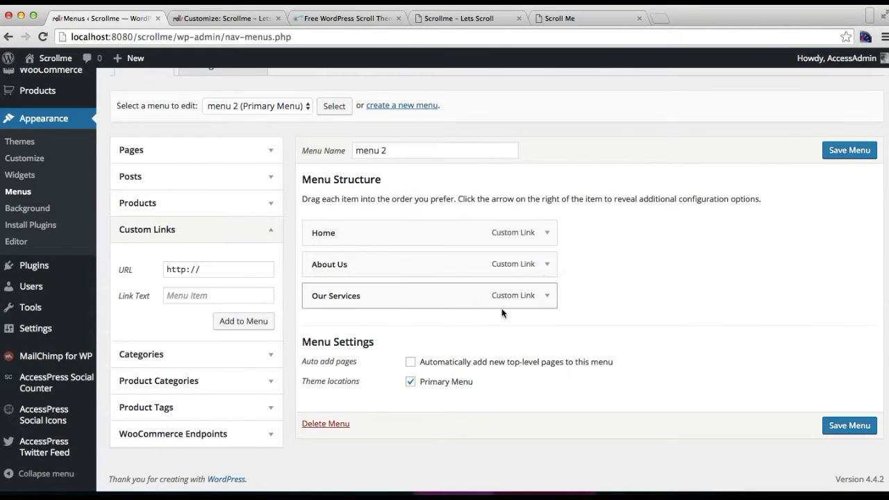
pyautogui.click(548, 295)
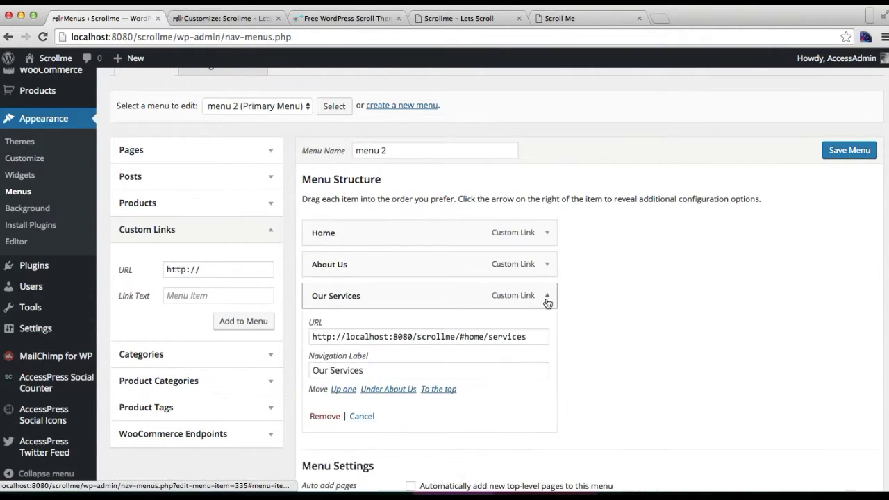
pyautogui.tripleClick(470, 338)
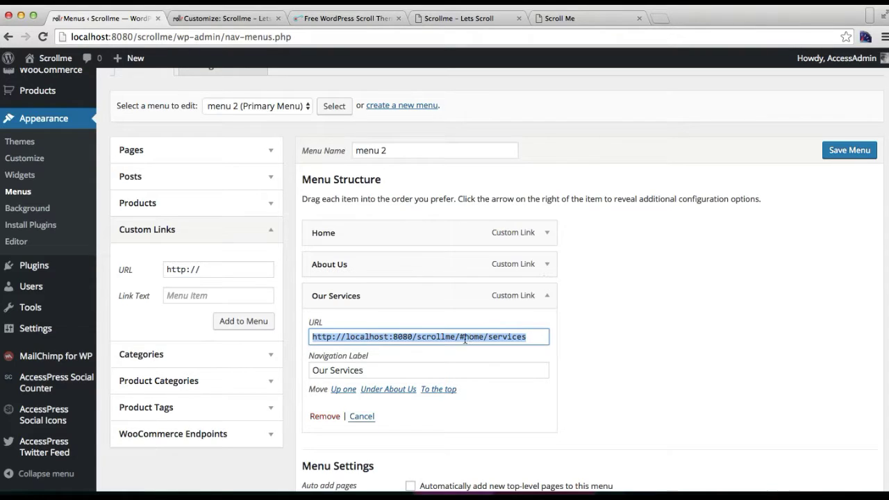
pyautogui.click(358, 338)
pyautogui.moveTo(346, 337); pyautogui.dragTo(456, 338)
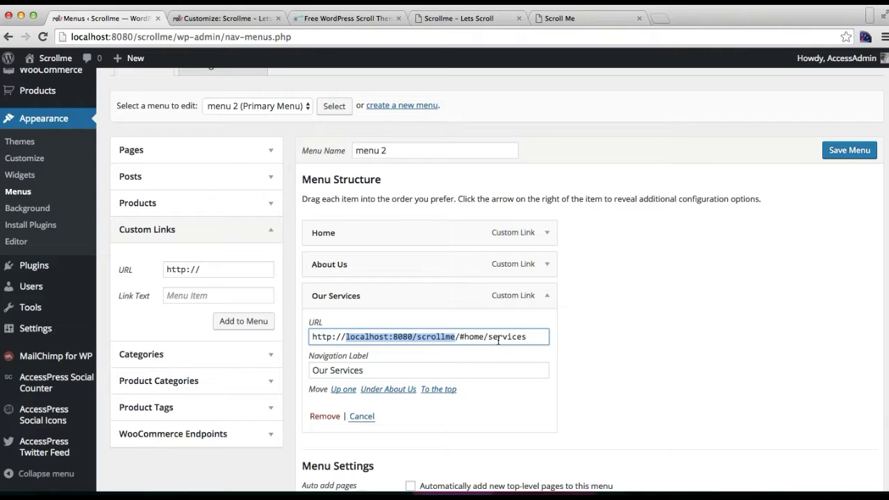
pyautogui.click(277, 17)
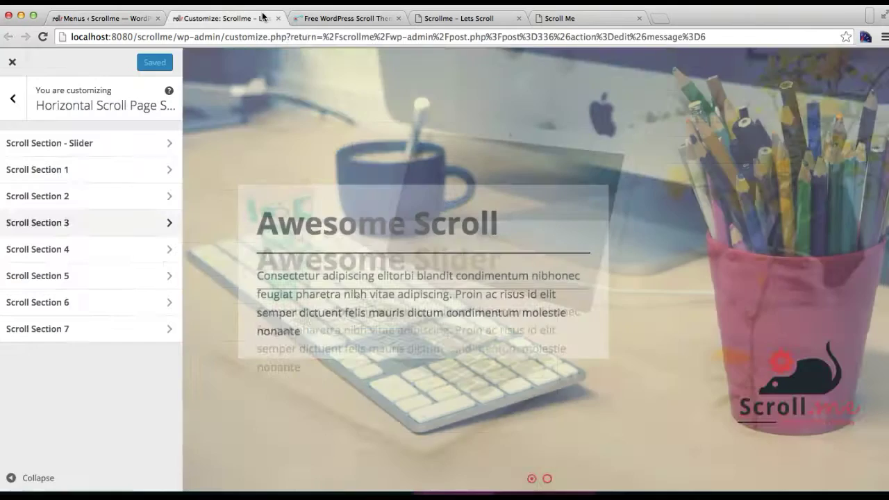
pyautogui.click(10, 101)
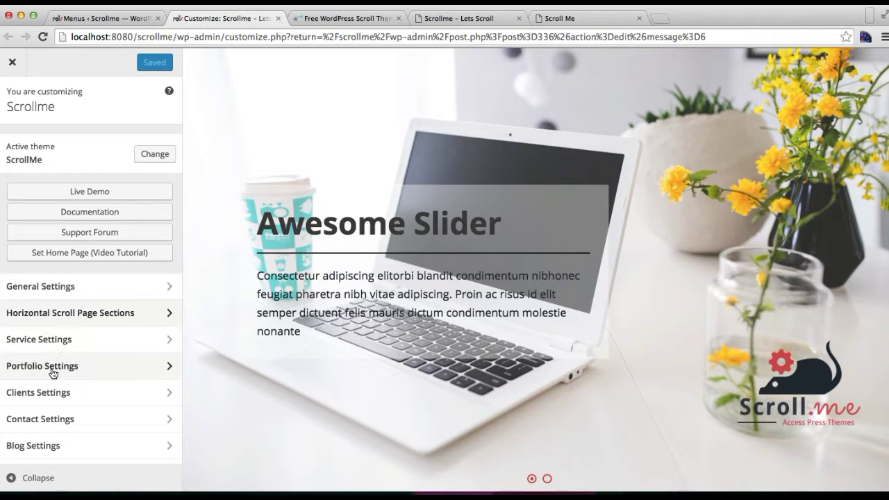
pyautogui.click(67, 314)
pyautogui.click(69, 223)
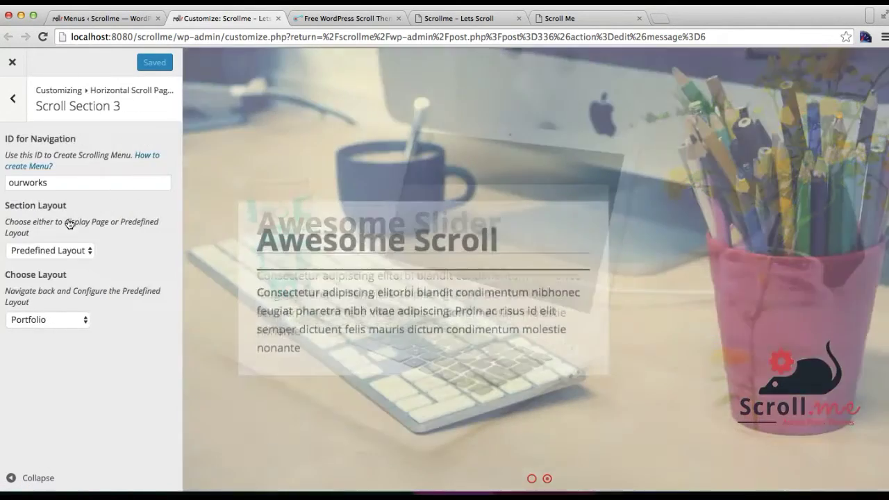
pyautogui.moveTo(53, 182); pyautogui.dragTo(4, 181)
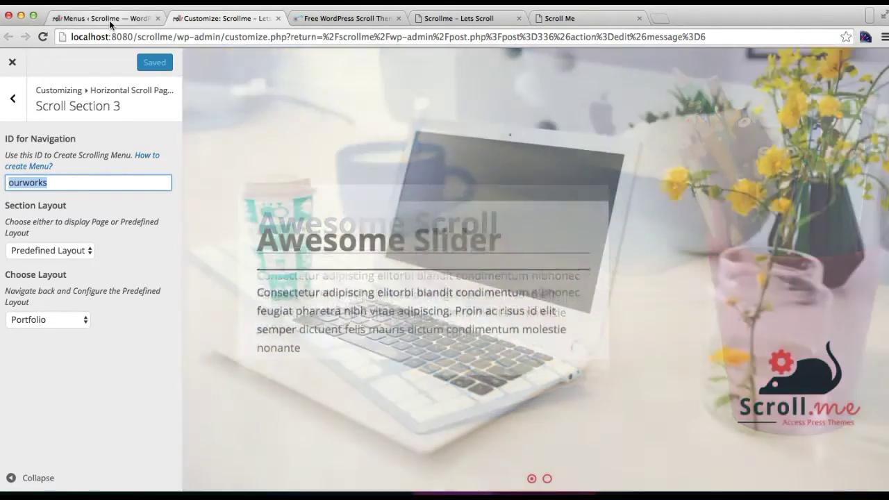
pyautogui.click(109, 21)
pyautogui.moveTo(492, 339); pyautogui.dragTo(526, 338)
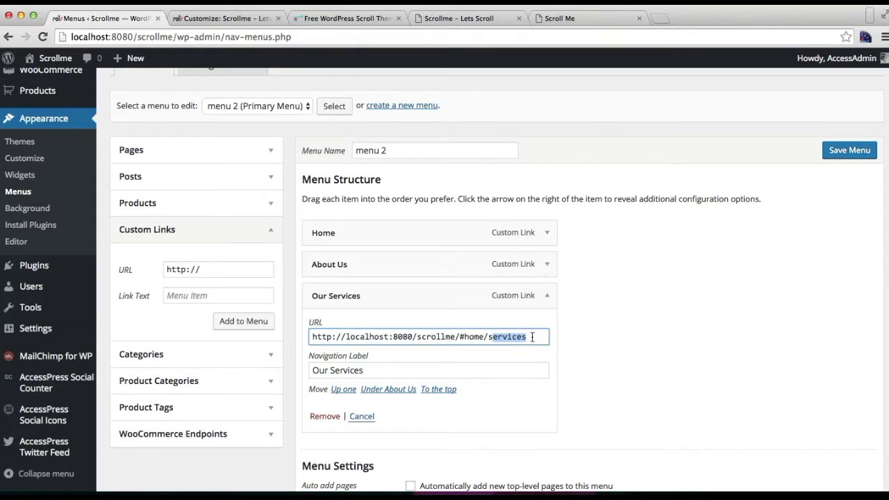
pyautogui.moveTo(533, 337); pyautogui.dragTo(297, 333)
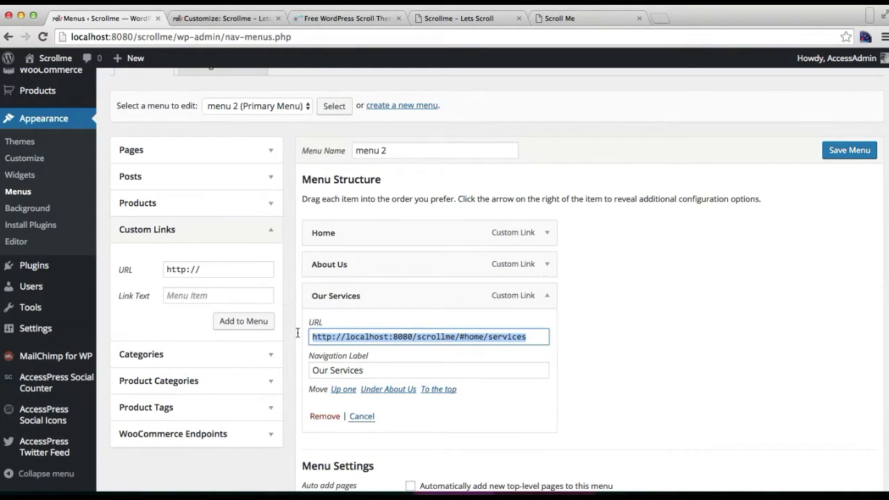
pyautogui.tripleClick(206, 269)
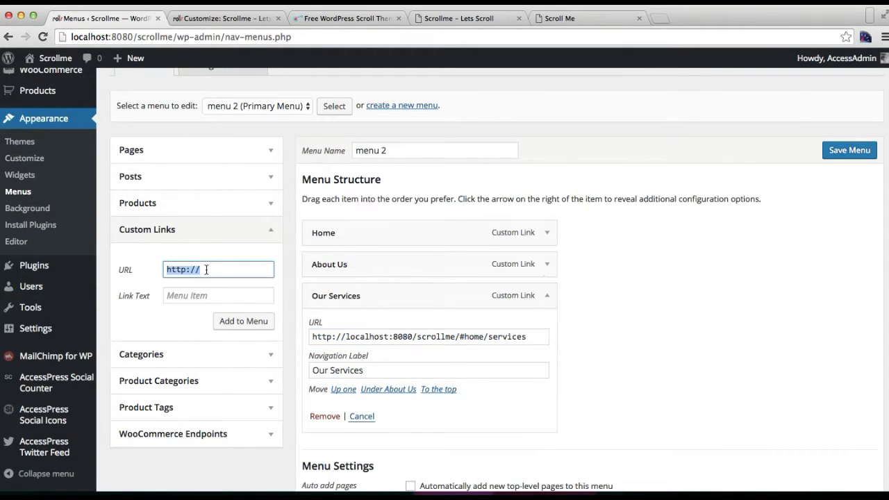
# Enter a custom link URL ending in scrollme/#home/ourworks with link text Projects
pyautogui.press('super+v')
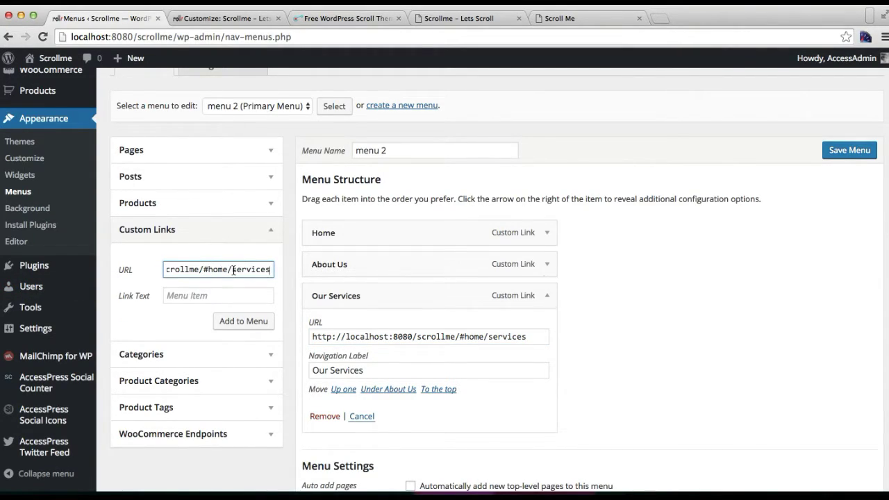
pyautogui.click(250, 19)
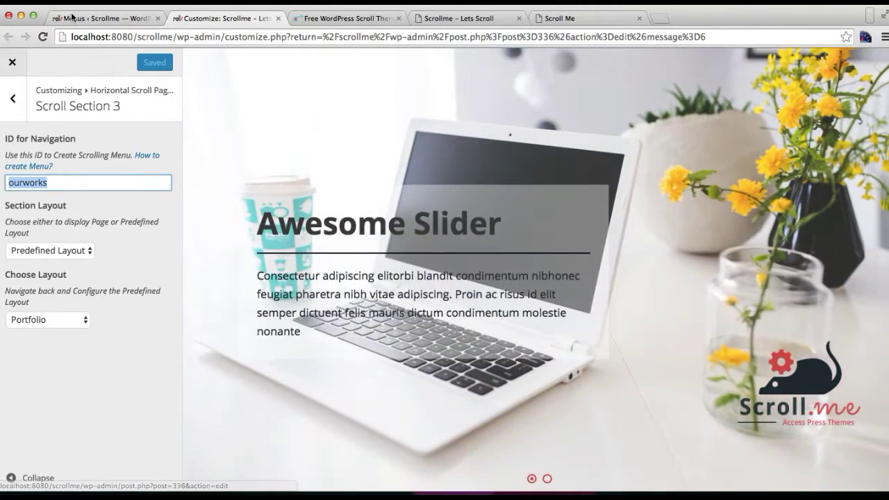
pyautogui.click(104, 18)
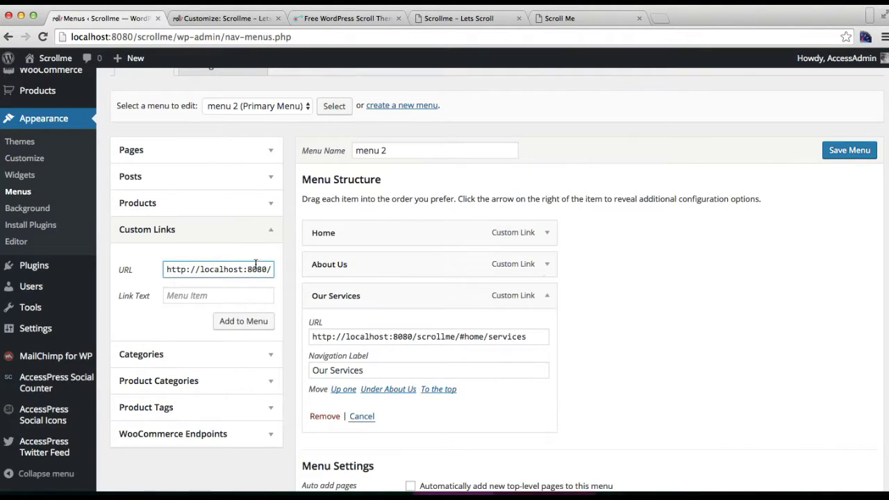
pyautogui.write('scrollme/#home/service')
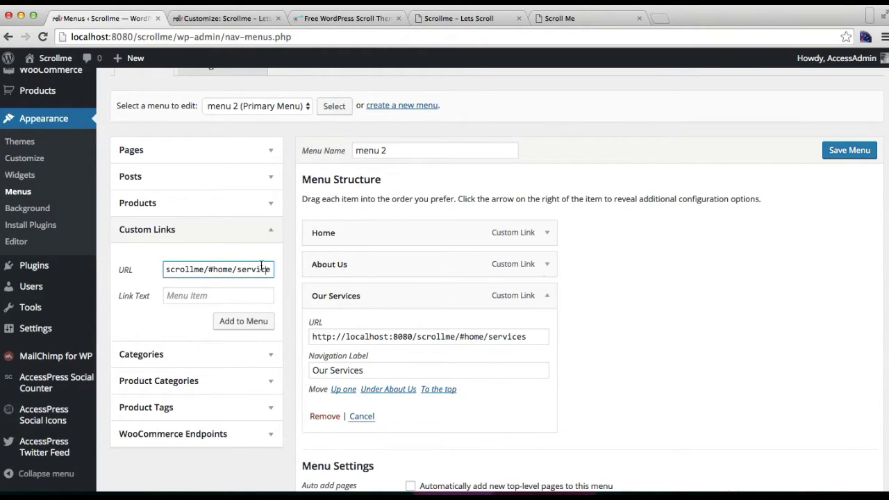
pyautogui.moveTo(240, 273); pyautogui.dragTo(276, 270)
pyautogui.write('ourworks')
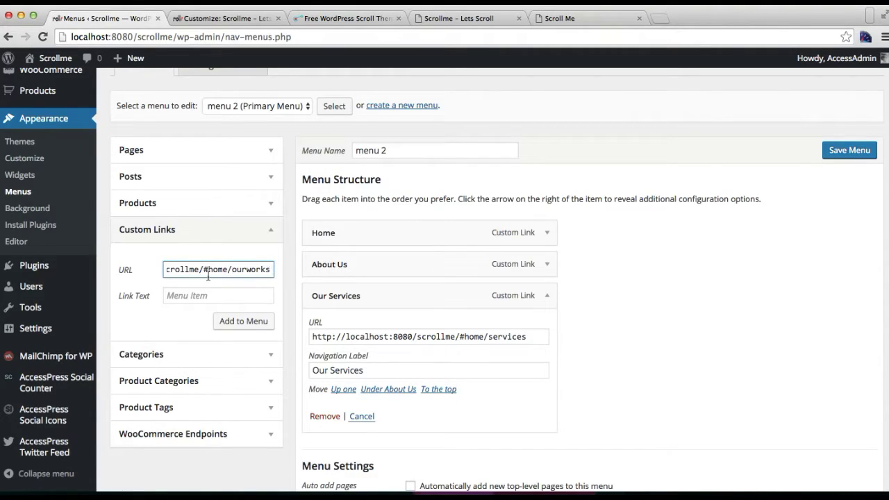
pyautogui.click(187, 298)
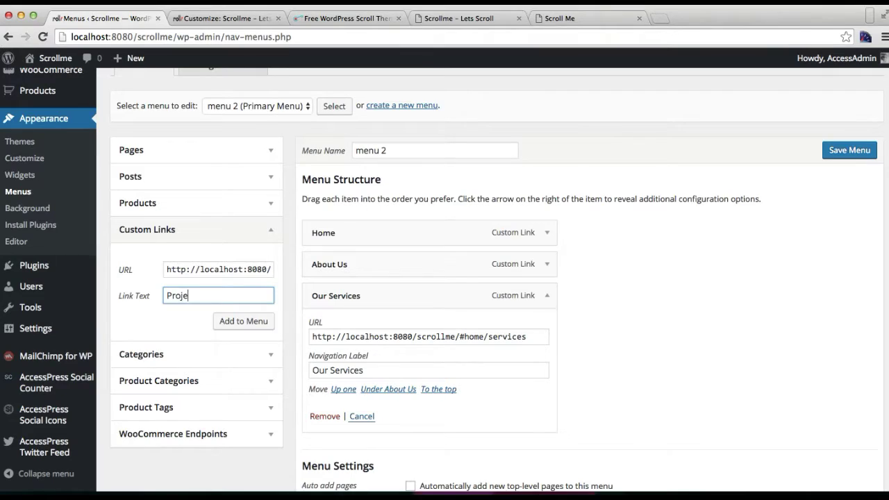
# Add the Projects link below Our Services and save menu 2
pyautogui.click(245, 323)
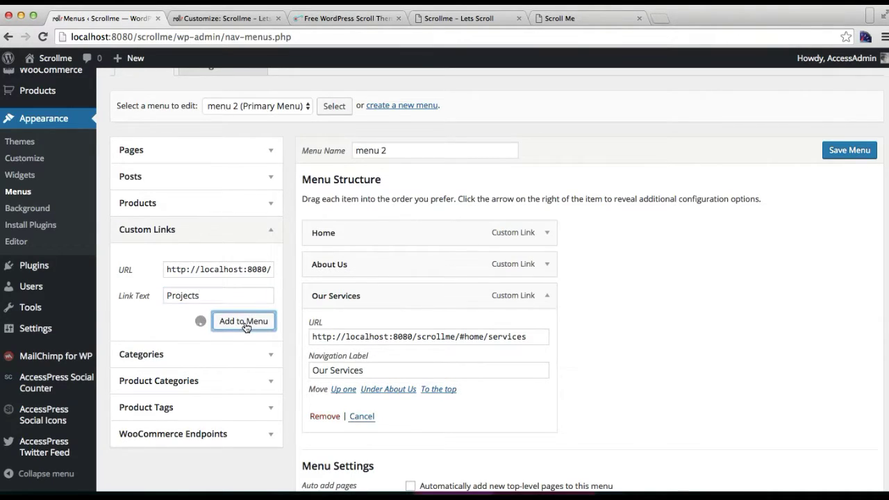
pyautogui.click(547, 297)
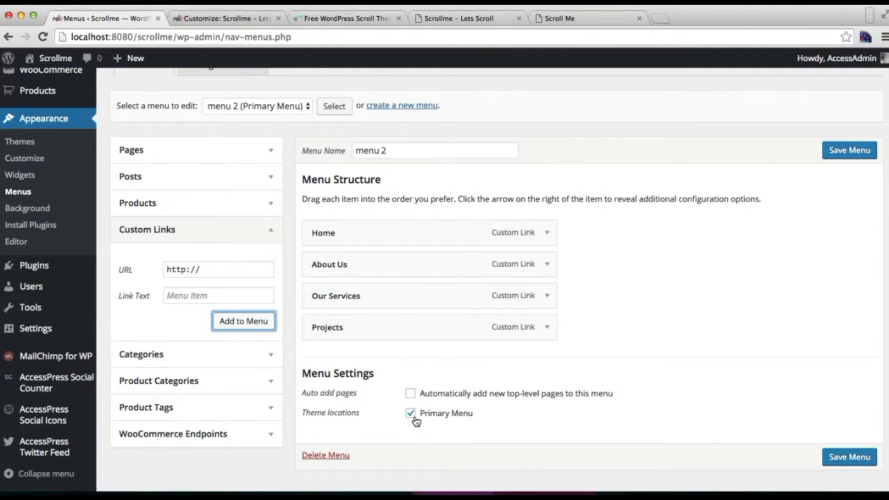
pyautogui.click(842, 462)
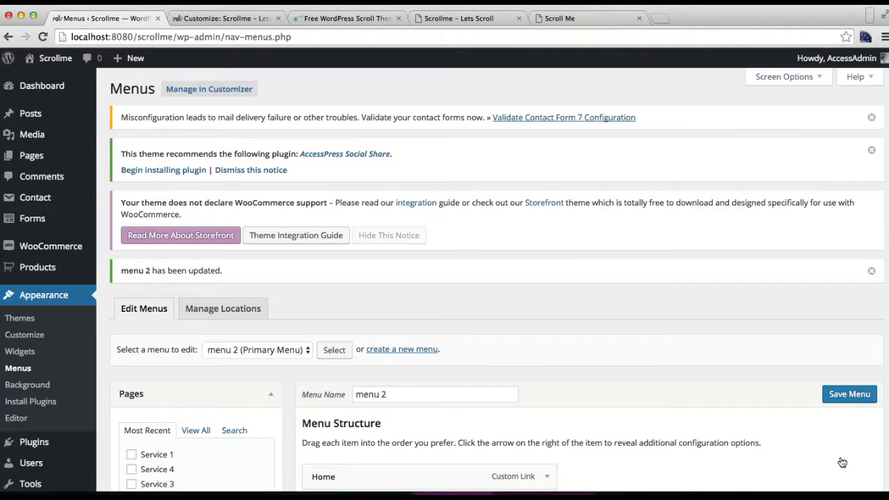
# Open the live ScrollMe site from the admin bar's Visit Site link in a new tab
pyautogui.scroll(-5, 610, 445)
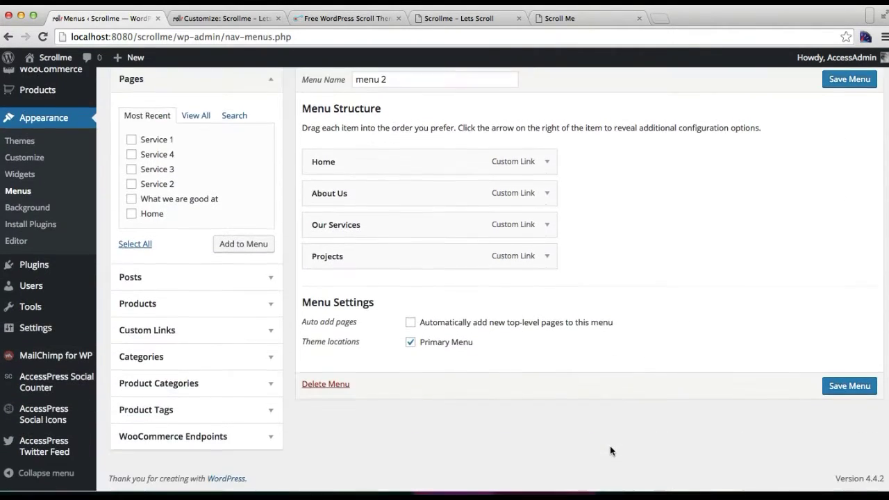
pyautogui.scroll(1, 610, 445)
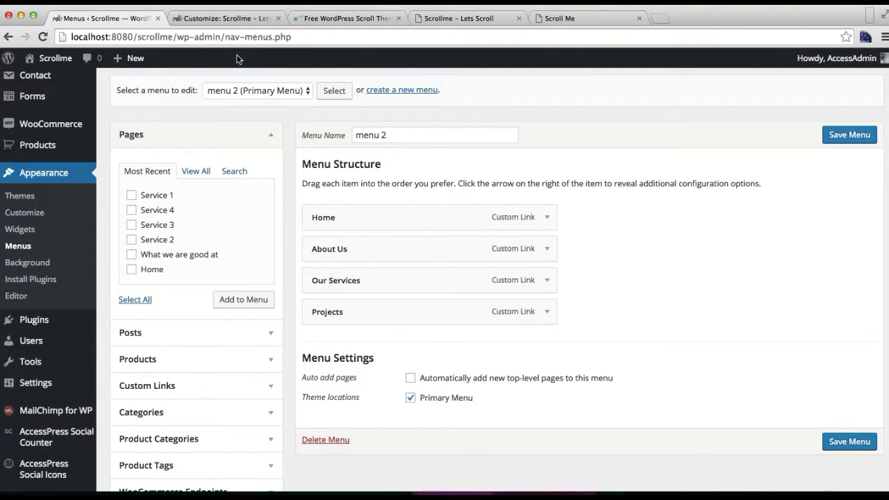
pyautogui.moveTo(50, 59)
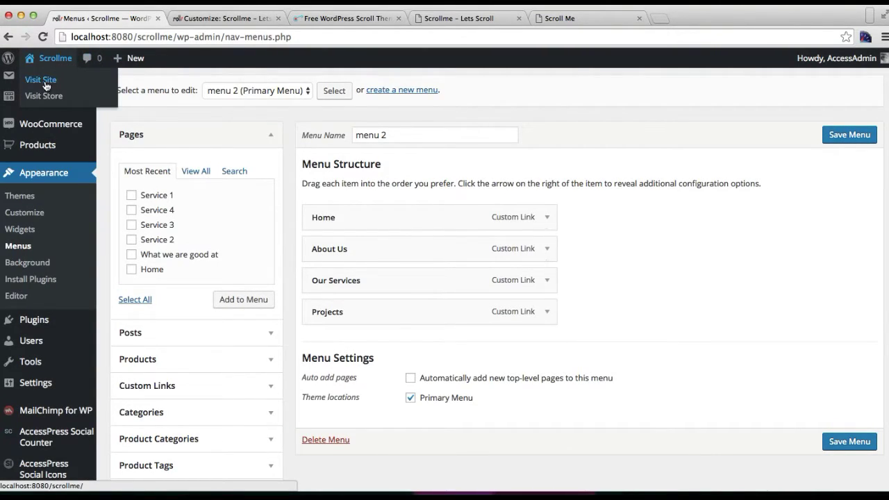
pyautogui.rightClick(44, 80)
pyautogui.click(104, 85)
pyautogui.moveTo(32, 96)
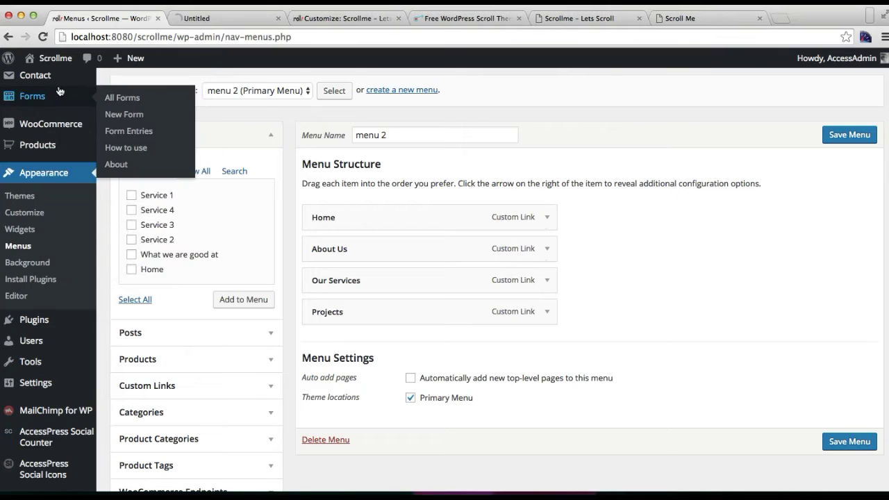
pyautogui.click(228, 18)
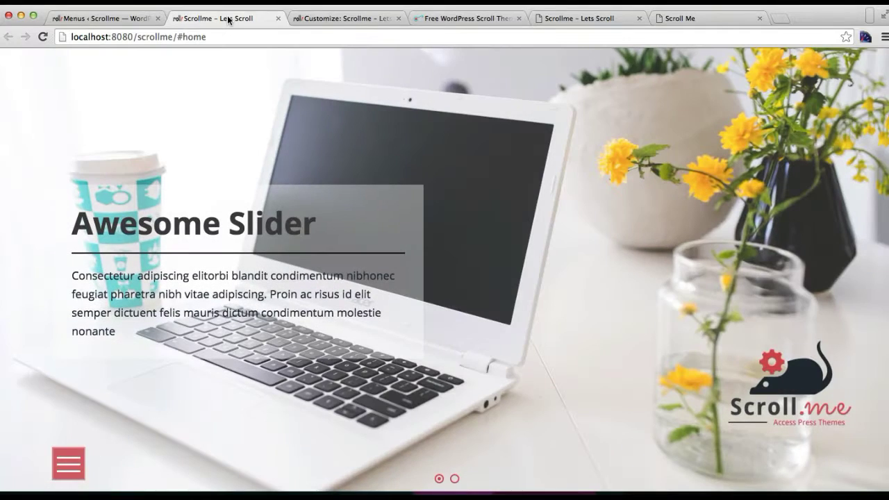
# Slide through the site's sections with the arrows to the Our Works portfolio
pyautogui.click(875, 271)
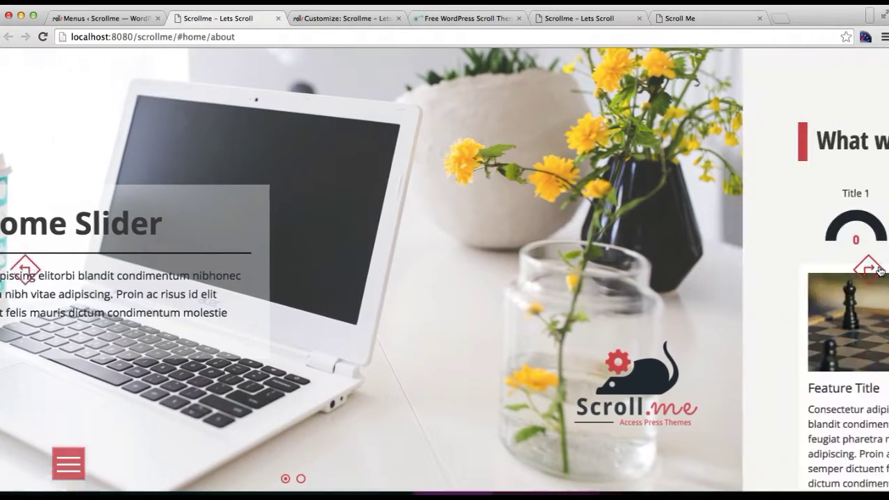
pyautogui.click(878, 271)
pyautogui.click(878, 271)
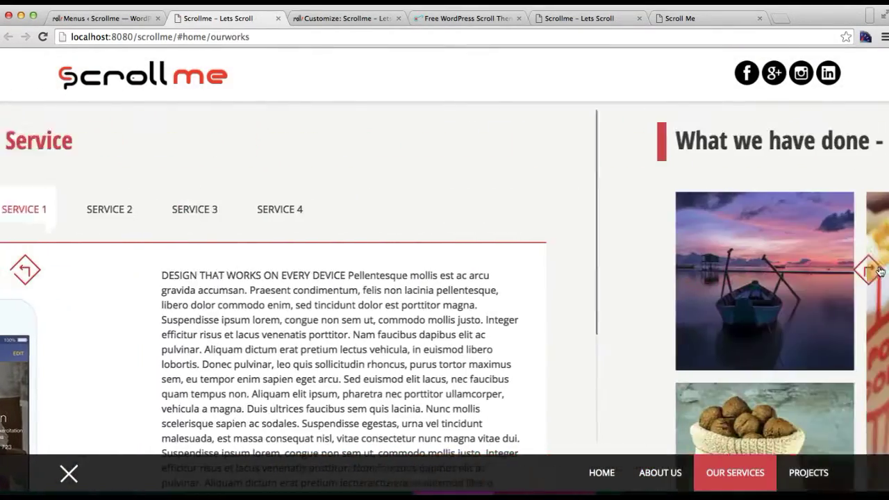
pyautogui.scroll(-7, 471, 334)
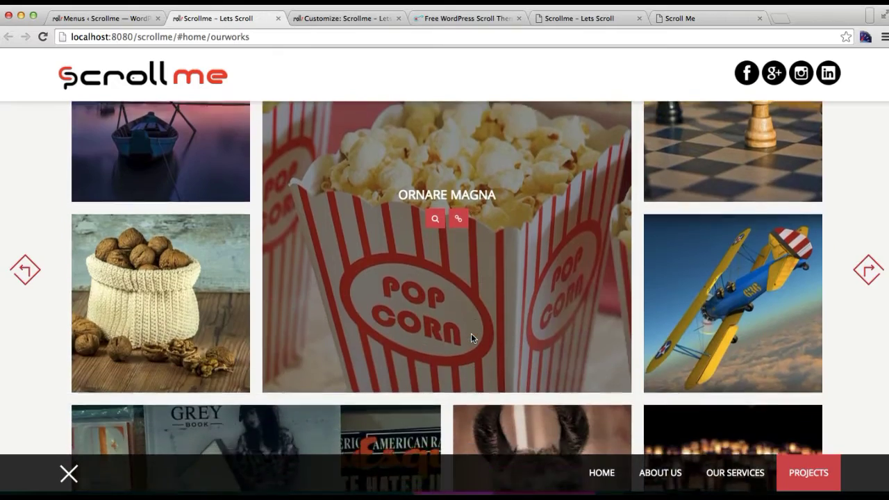
pyautogui.scroll(-3, 471, 338)
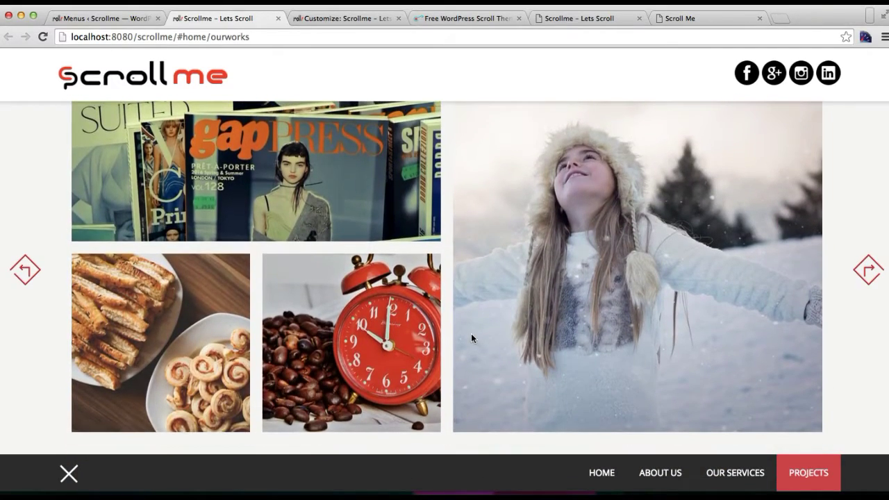
pyautogui.scroll(10, 471, 339)
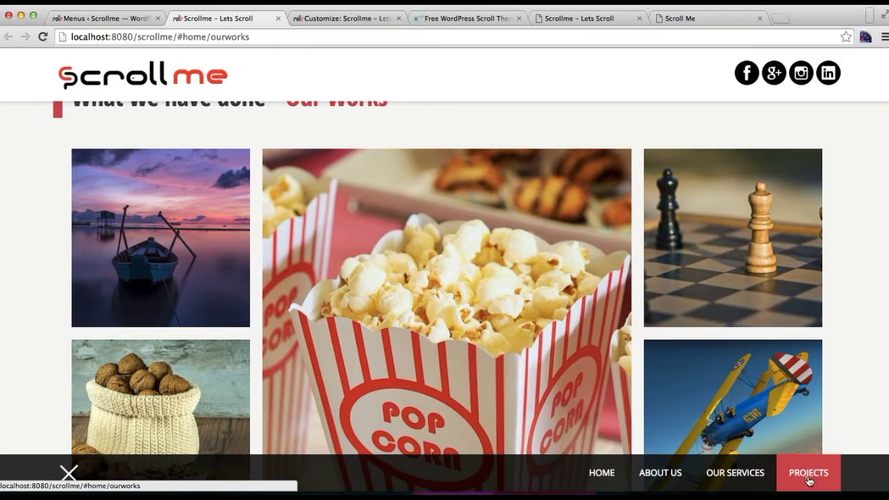
# Test the Our Services, About Us and Projects menu links; Projects reaches Our Works
pyautogui.click(736, 473)
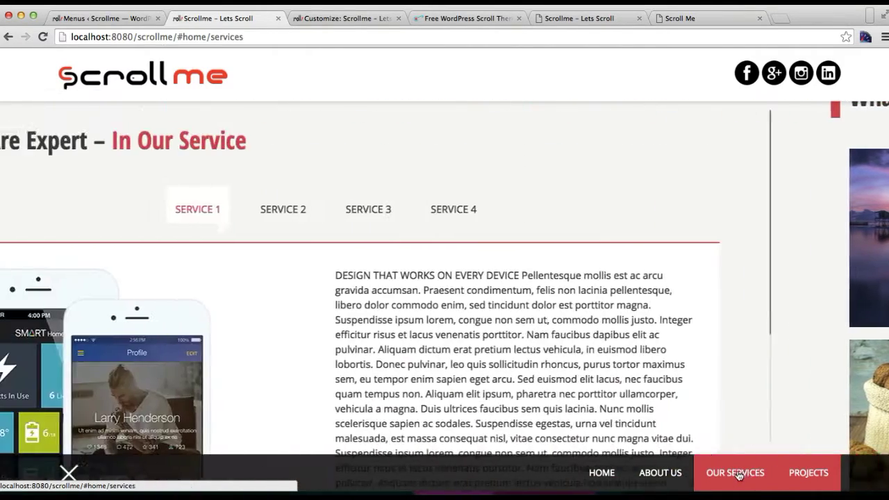
pyautogui.click(677, 473)
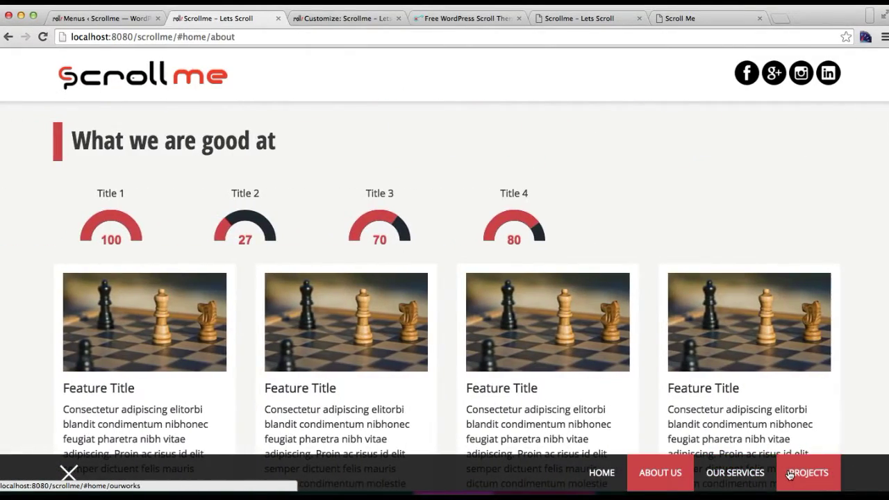
pyautogui.click(793, 474)
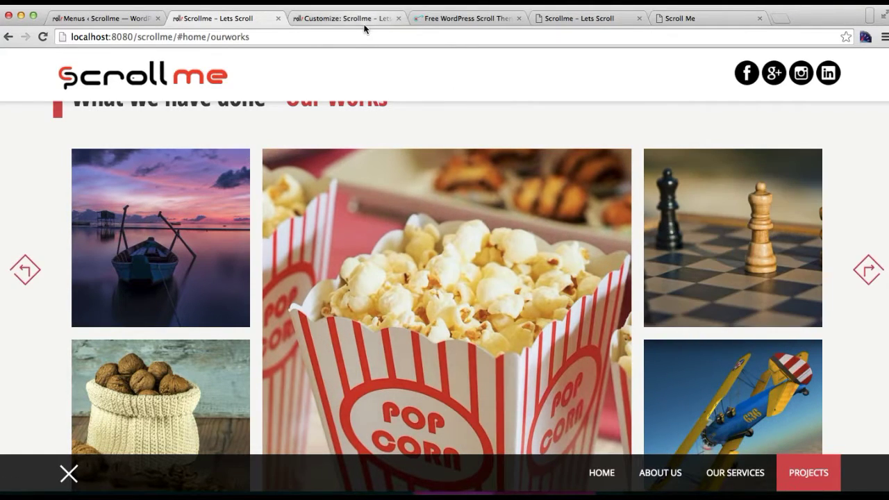
pyautogui.click(357, 21)
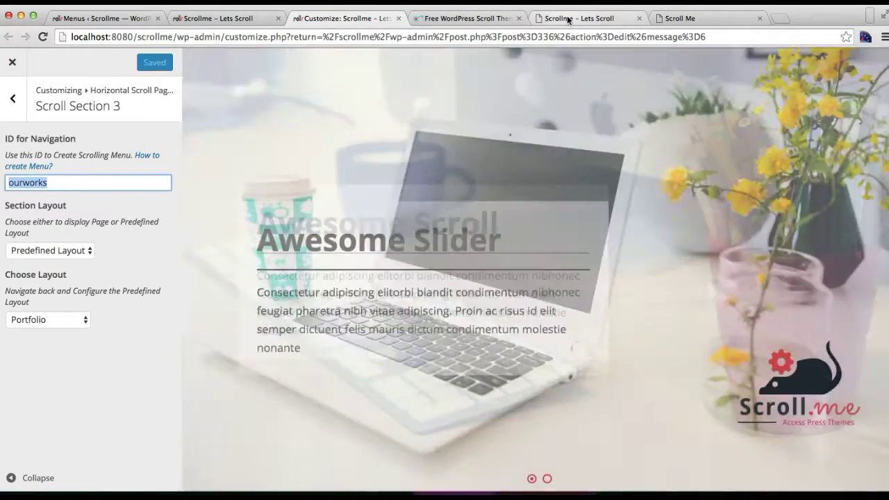
# View the demo's Great Clients section via OUR CLIENT, then return to the Menus page
pyautogui.click(559, 20)
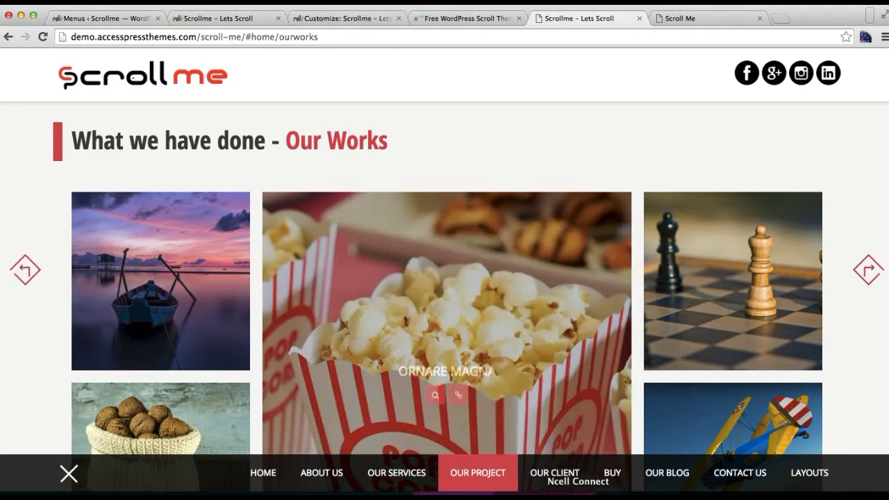
pyautogui.click(555, 474)
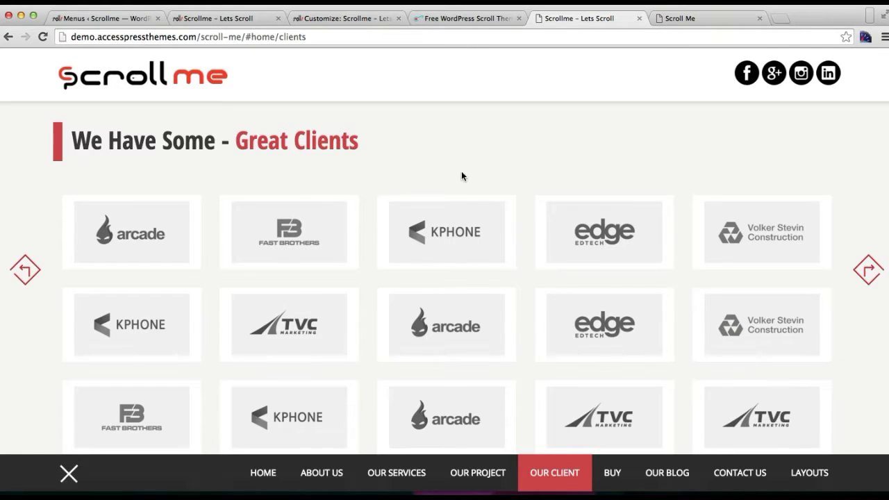
pyautogui.click(236, 21)
pyautogui.click(135, 18)
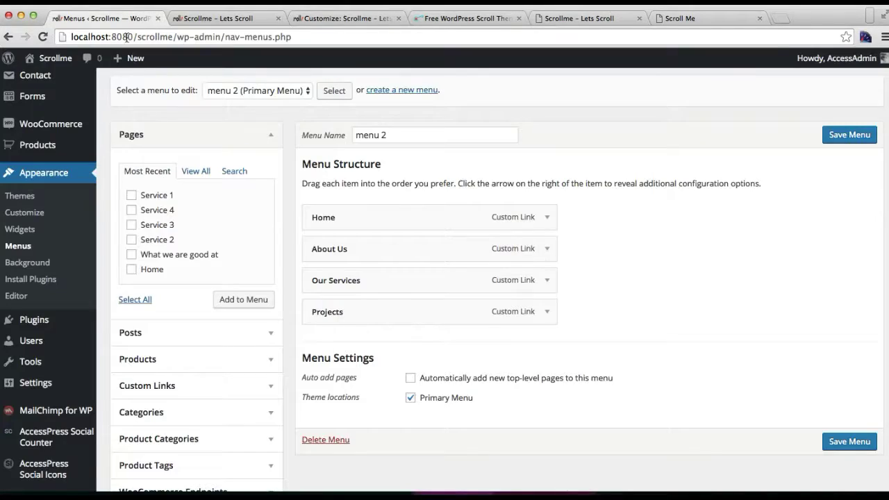
# Review the post categories list to confirm the Clients category exists
pyautogui.scroll(3, 49, 193)
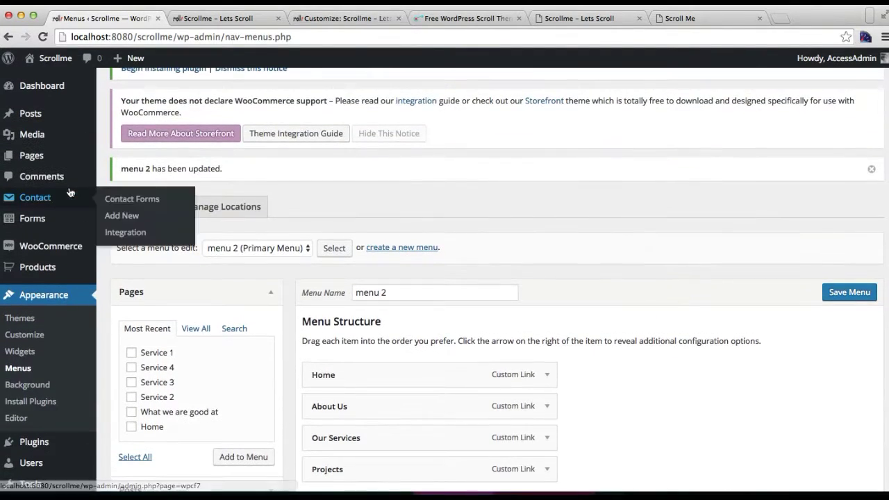
pyautogui.moveTo(28, 116)
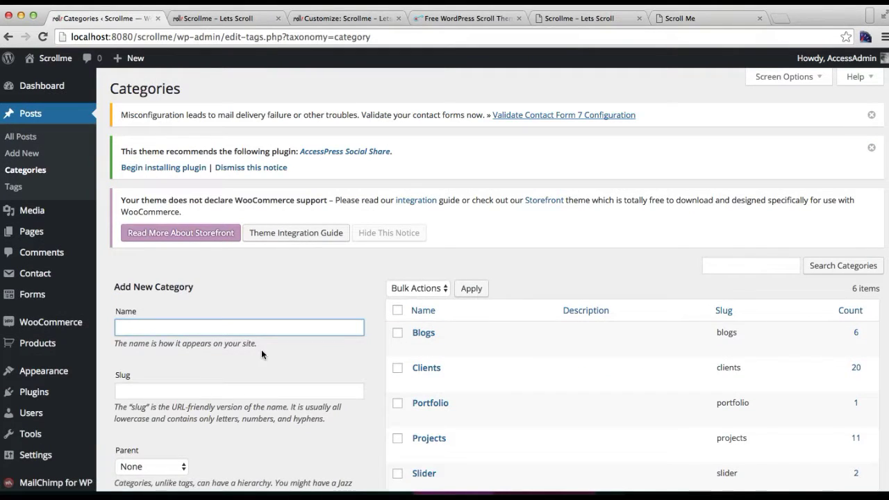
pyautogui.scroll(-3, 407, 353)
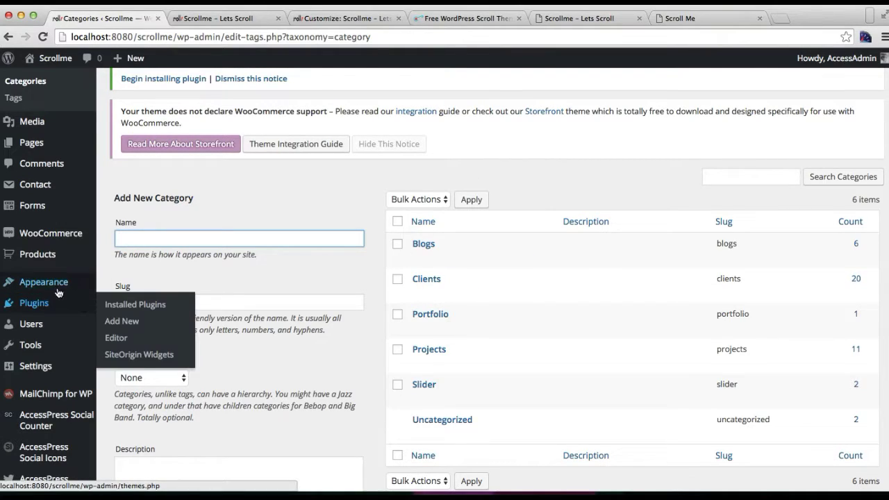
# Open the Customizer in a new tab, close the duplicate and move it second
pyautogui.moveTo(65, 289)
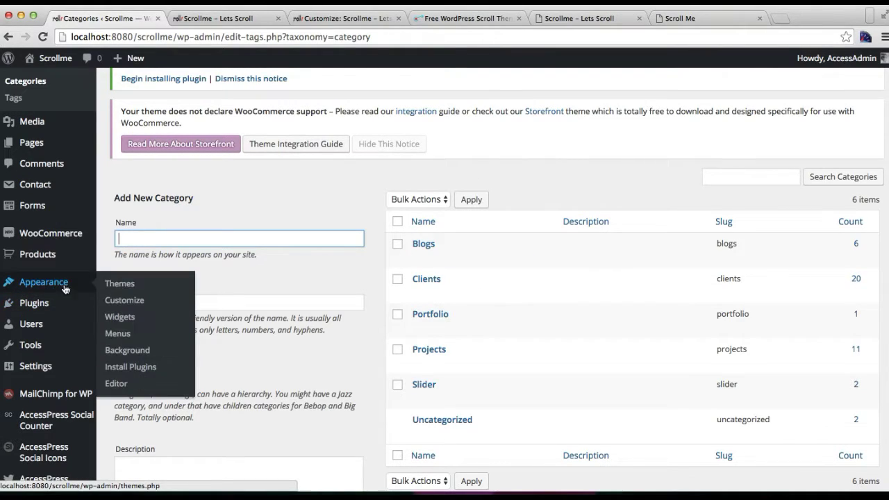
pyautogui.rightClick(125, 300)
pyautogui.click(142, 310)
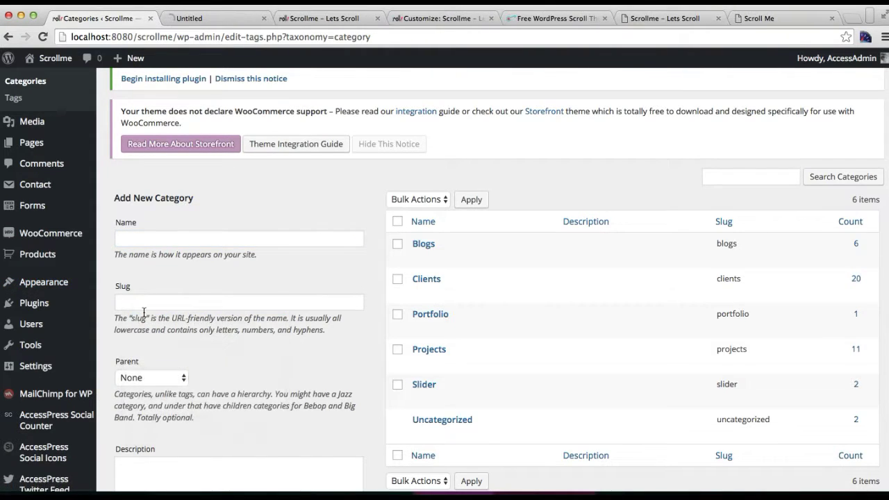
pyautogui.click(243, 23)
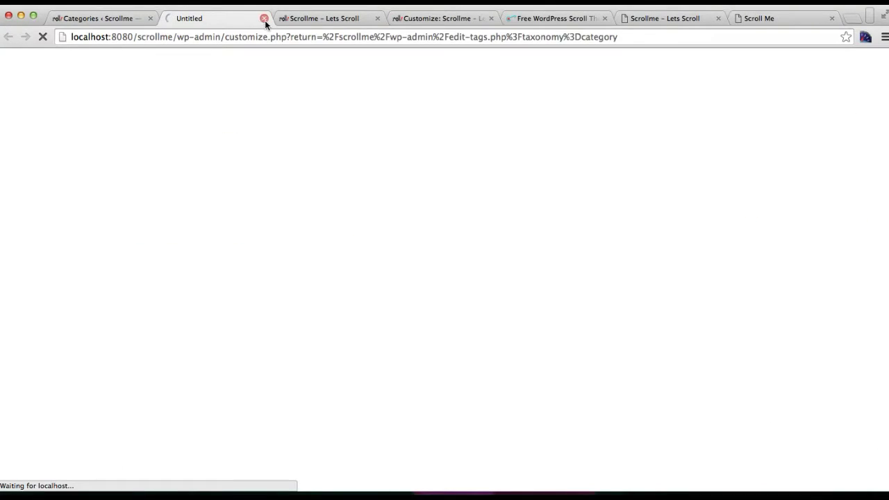
pyautogui.click(265, 18)
pyautogui.moveTo(288, 18); pyautogui.dragTo(201, 14)
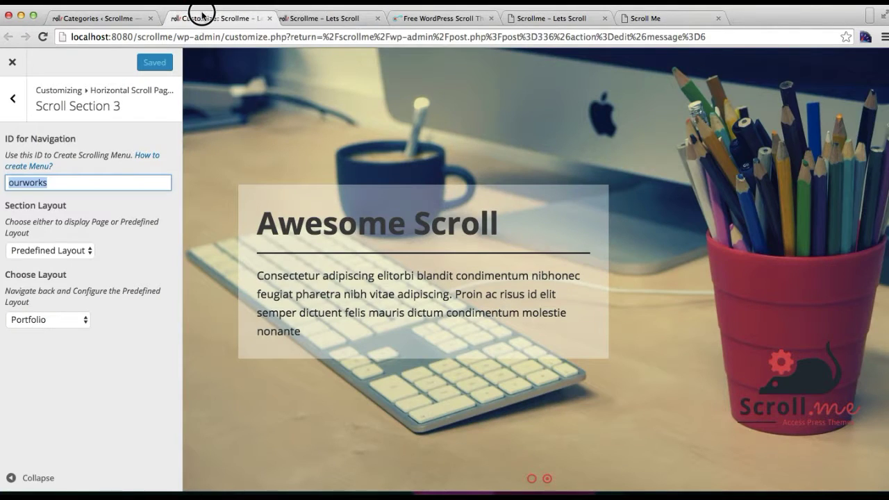
# Open Clients Settings and compare its title with the demo's Great Clients section
pyautogui.click(10, 108)
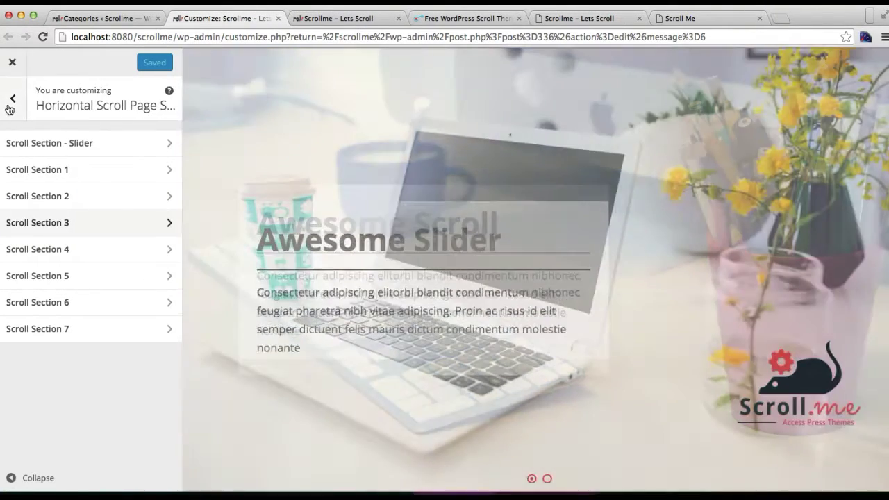
pyautogui.click(9, 108)
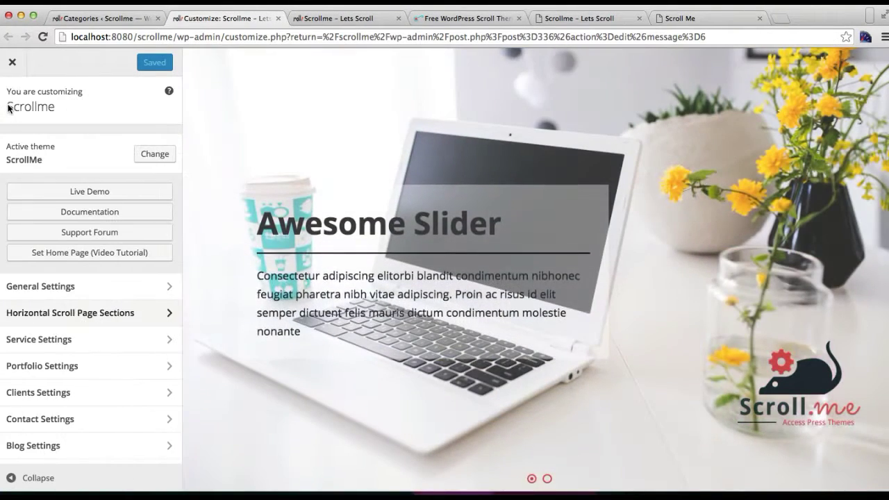
pyautogui.click(49, 393)
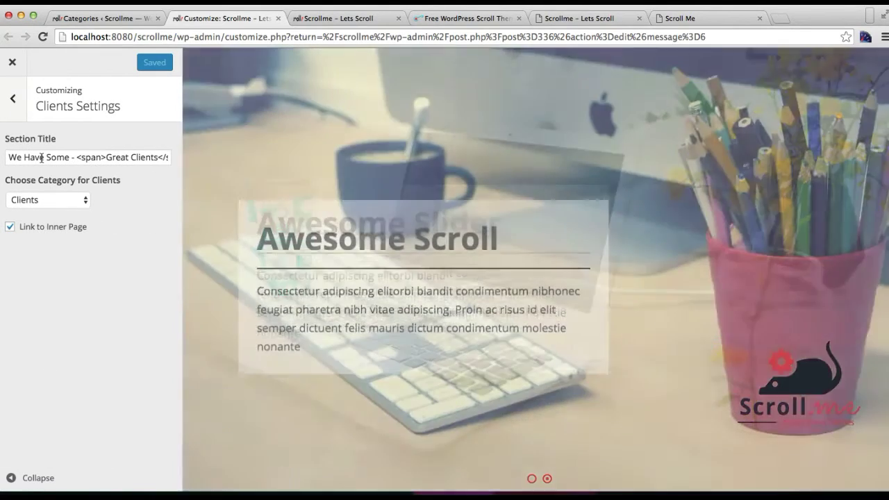
pyautogui.doubleClick(41, 157)
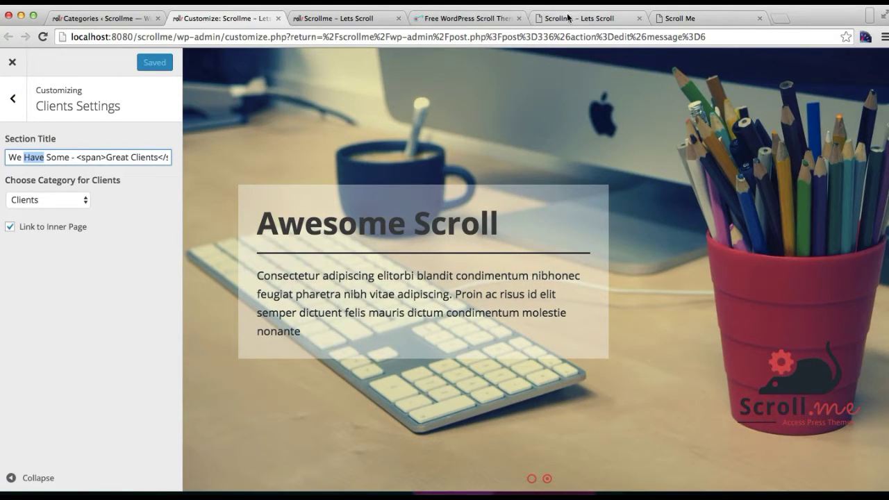
pyautogui.click(570, 20)
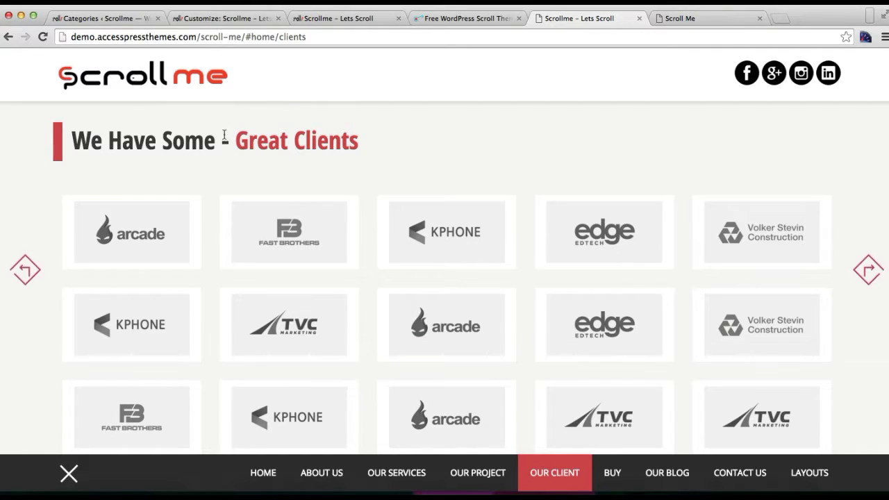
pyautogui.click(182, 20)
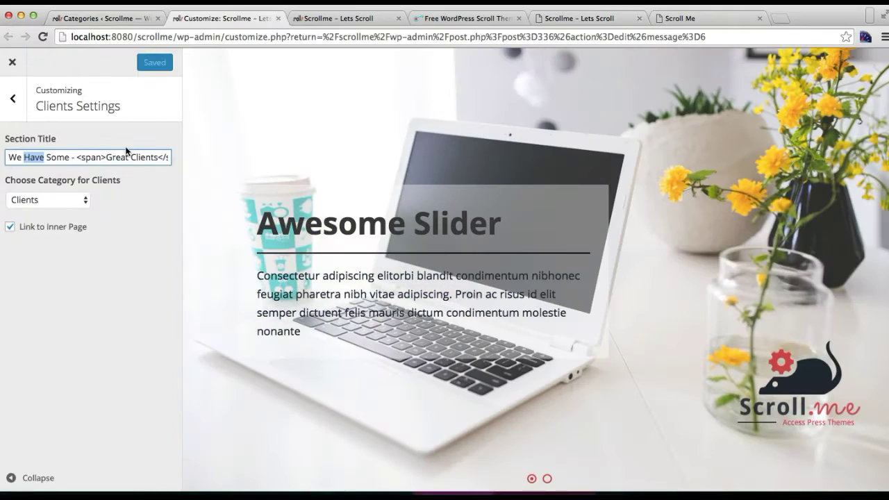
# Keep Clients as the chosen category and return to the Horizontal Scroll Page Sections
pyautogui.click(82, 201)
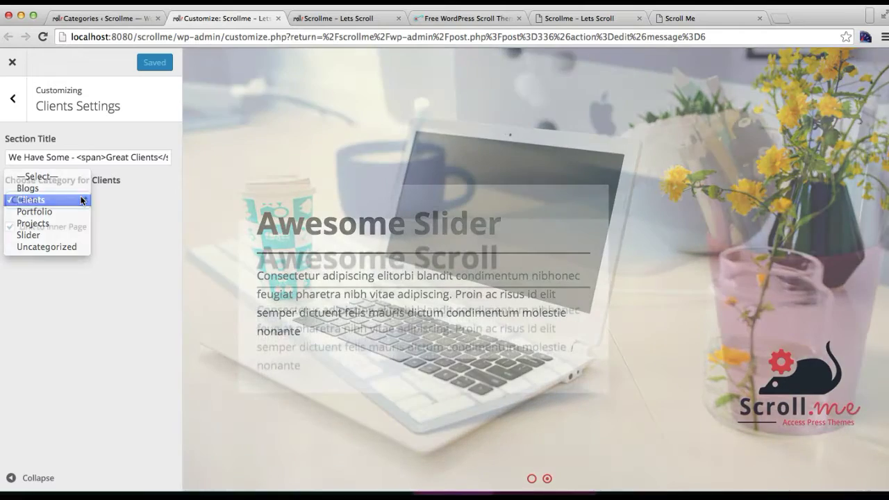
pyautogui.click(82, 201)
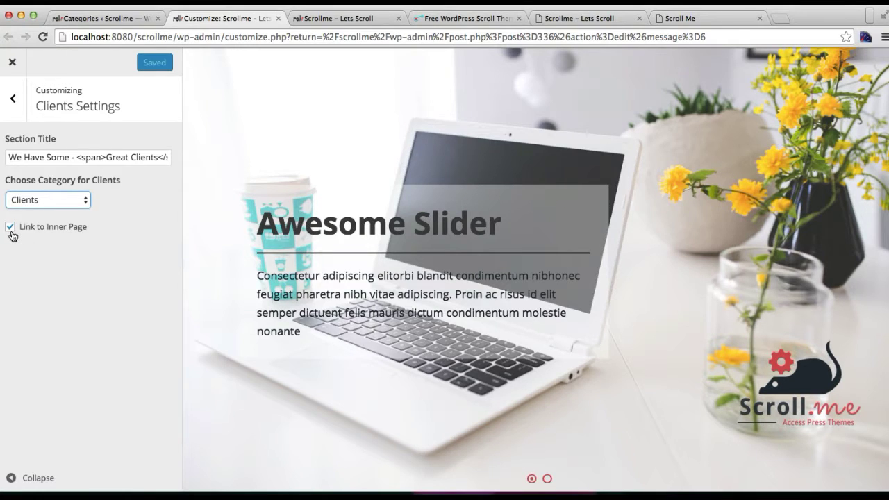
pyautogui.click(20, 114)
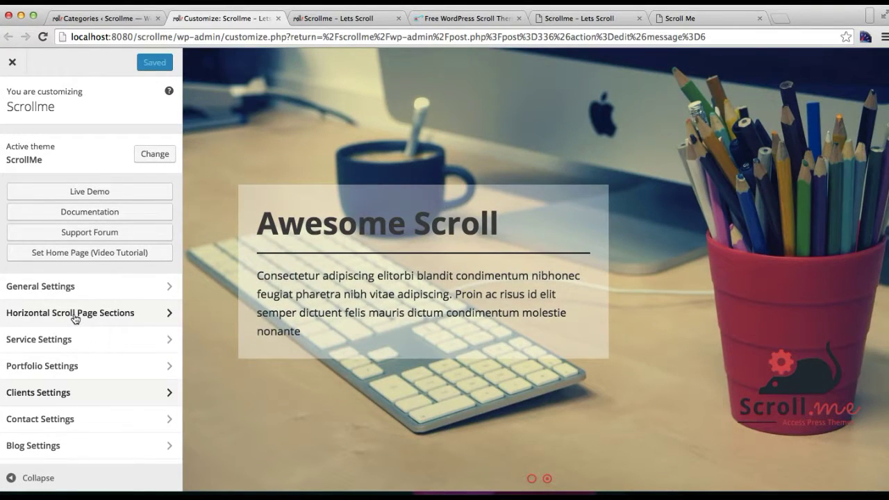
pyautogui.click(75, 316)
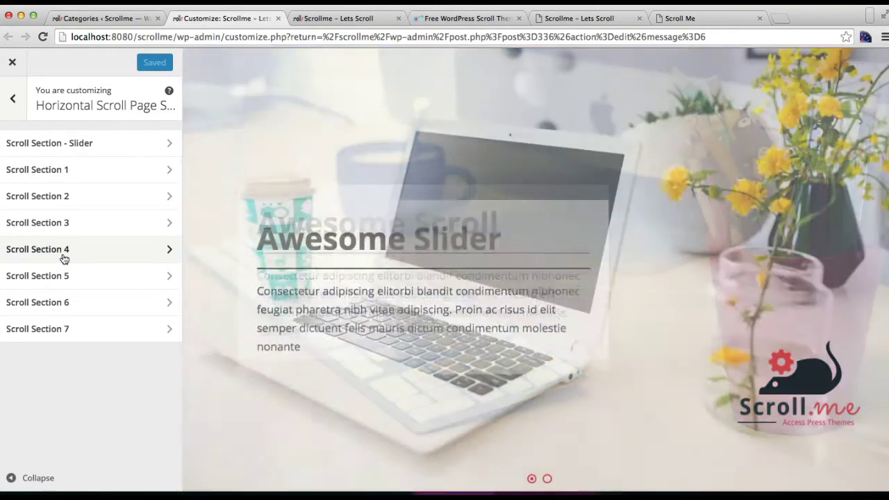
# Confirm Scroll Section 4 uses navigation ID 'clients' with the predefined Clients layout
pyautogui.click(63, 258)
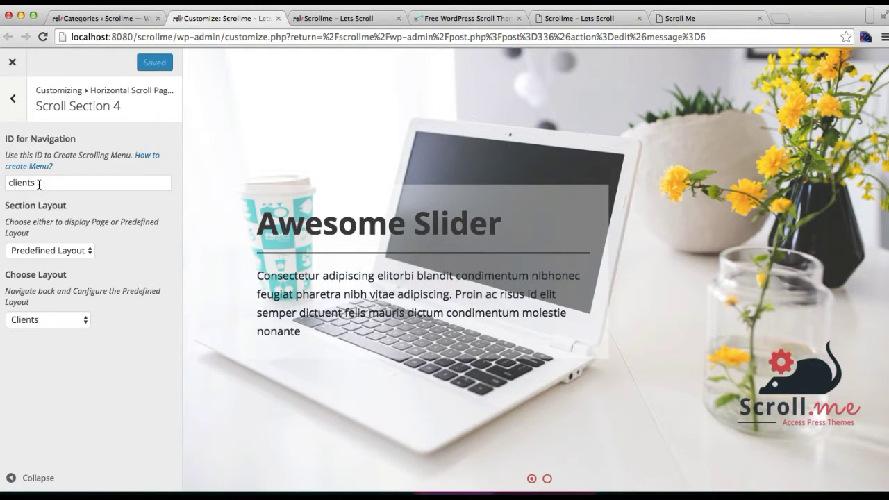
pyautogui.moveTo(39, 184); pyautogui.dragTo(2, 186)
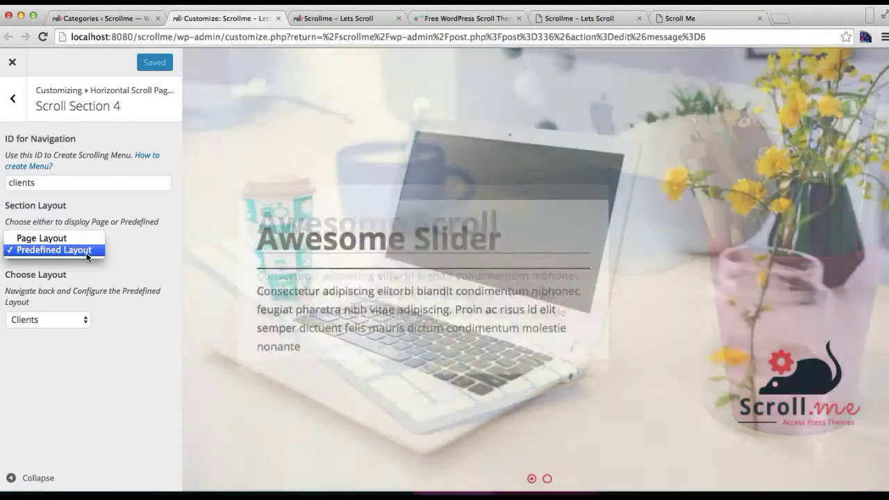
pyautogui.click(87, 253)
pyautogui.click(85, 320)
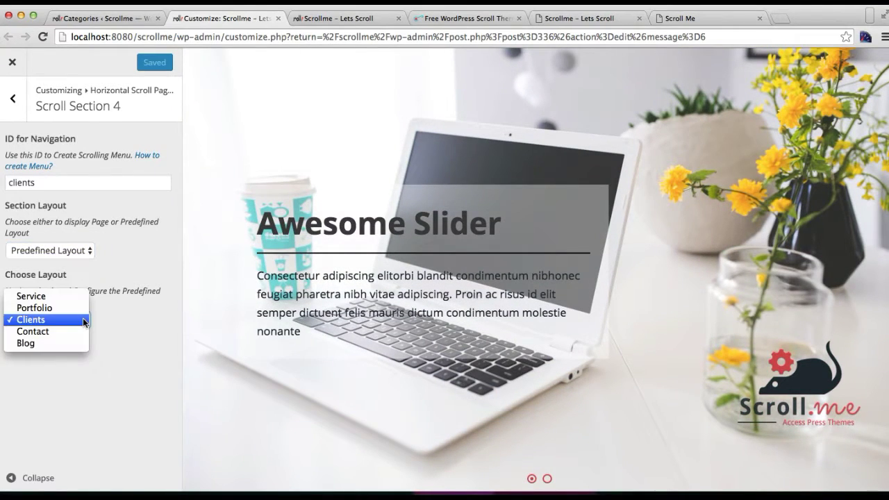
pyautogui.click(61, 321)
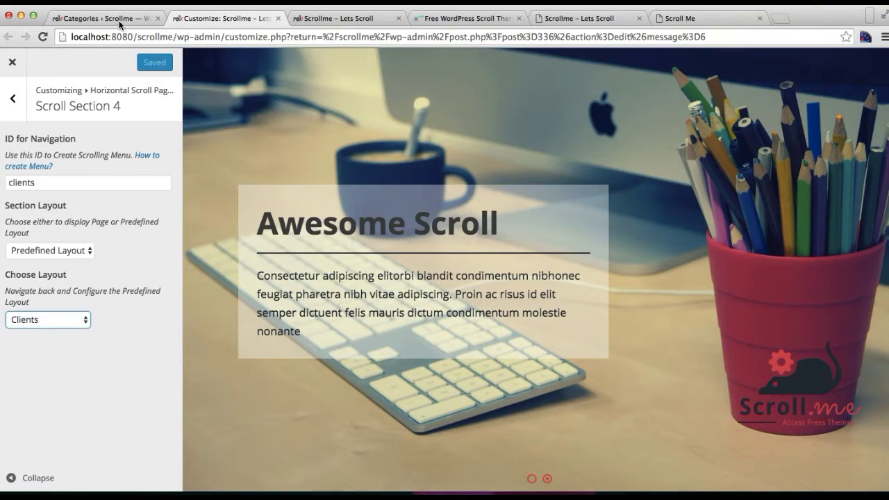
pyautogui.click(119, 22)
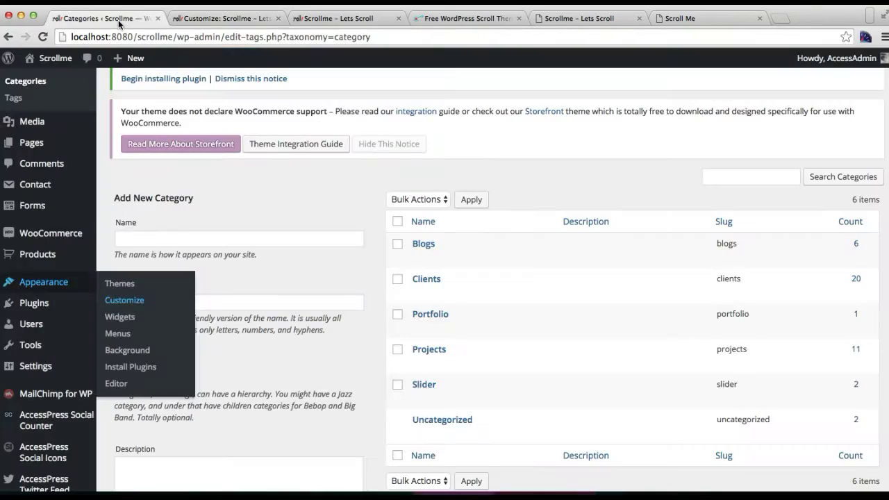
# In Menus, expand Custom Links and copy the Projects link's URL up to #home
pyautogui.moveTo(52, 292)
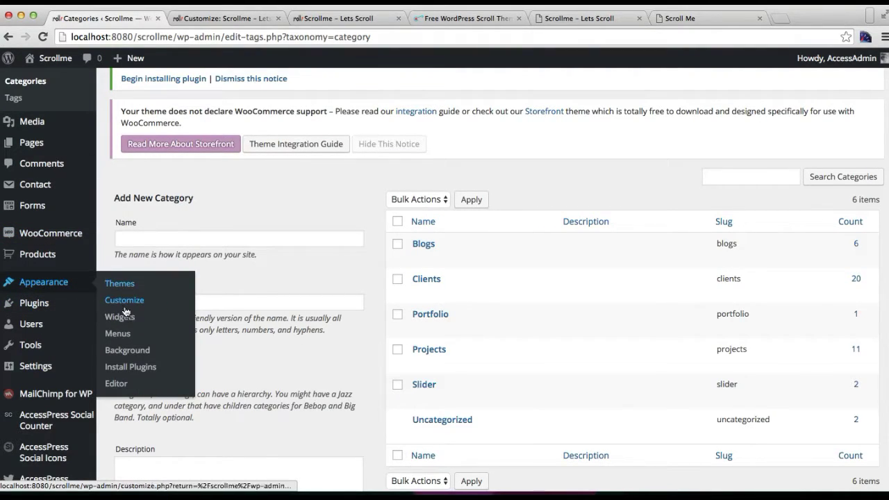
pyautogui.click(119, 337)
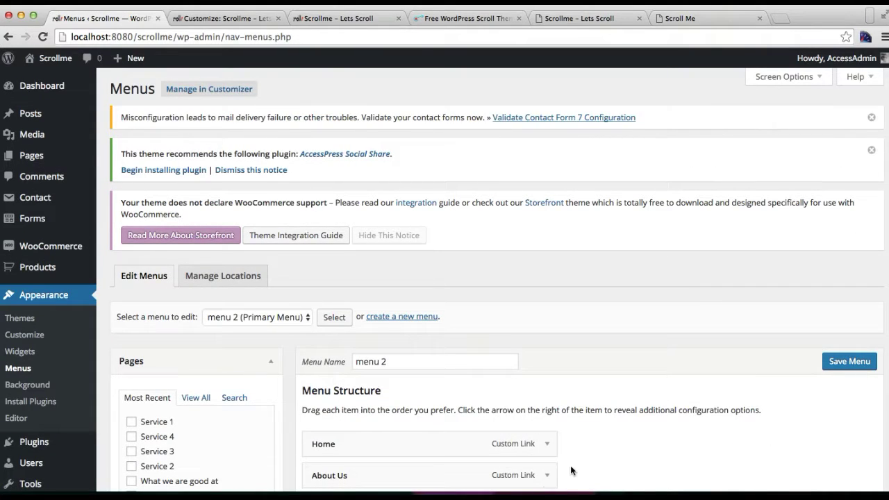
pyautogui.scroll(-5, 571, 465)
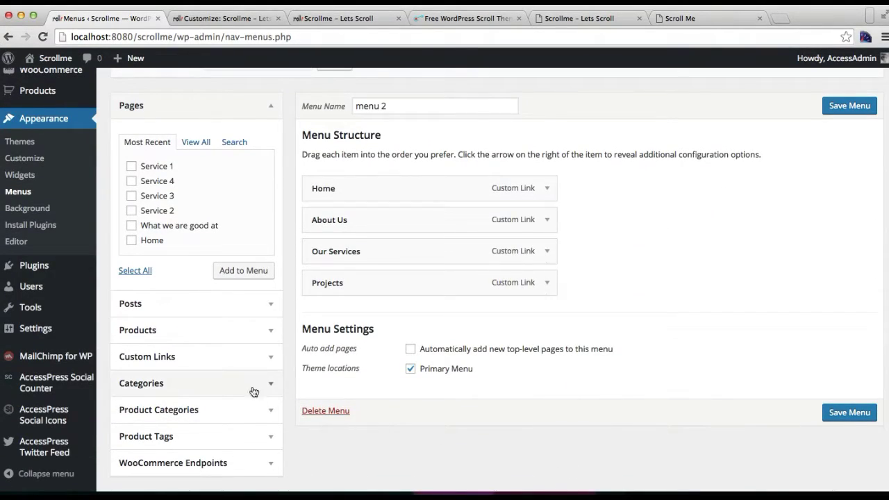
pyautogui.click(240, 358)
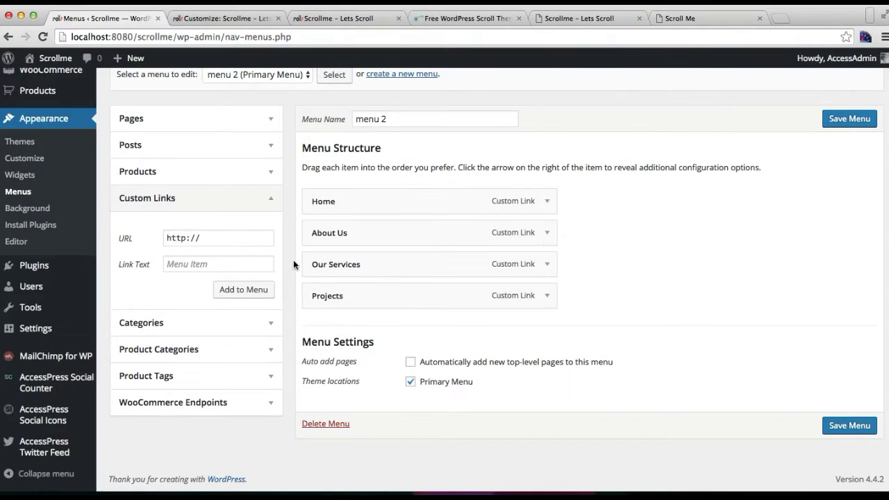
pyautogui.click(548, 297)
pyautogui.tripleClick(498, 338)
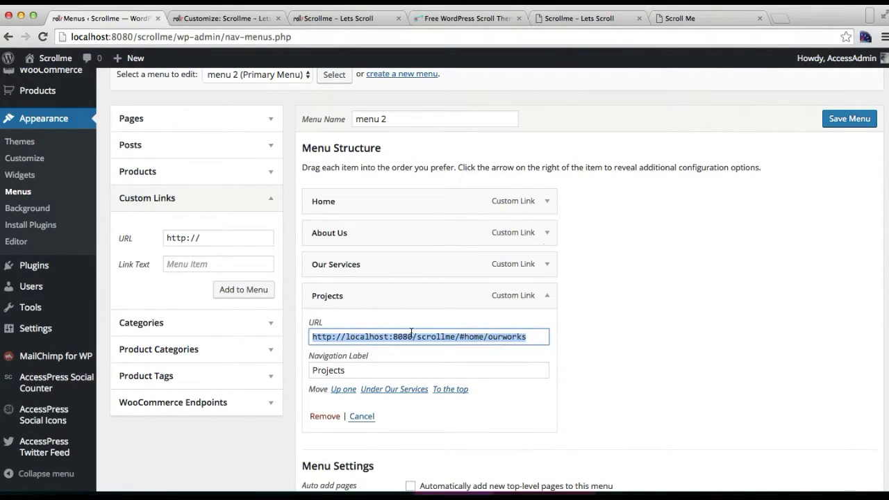
pyautogui.click(371, 337)
pyautogui.moveTo(314, 336); pyautogui.dragTo(485, 338)
# Paste that address into the new custom link's URL and append '/'
pyautogui.tripleClick(206, 238)
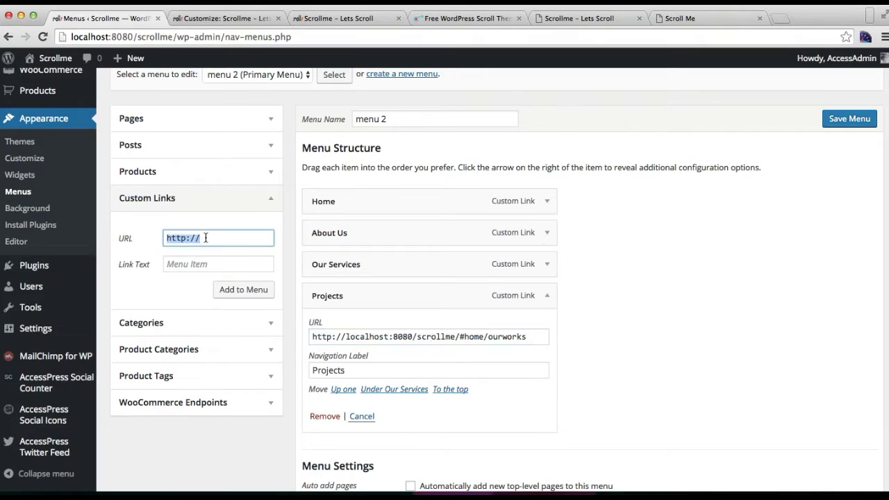
pyautogui.press('super+v')
pyautogui.write('/')
pyautogui.click(204, 20)
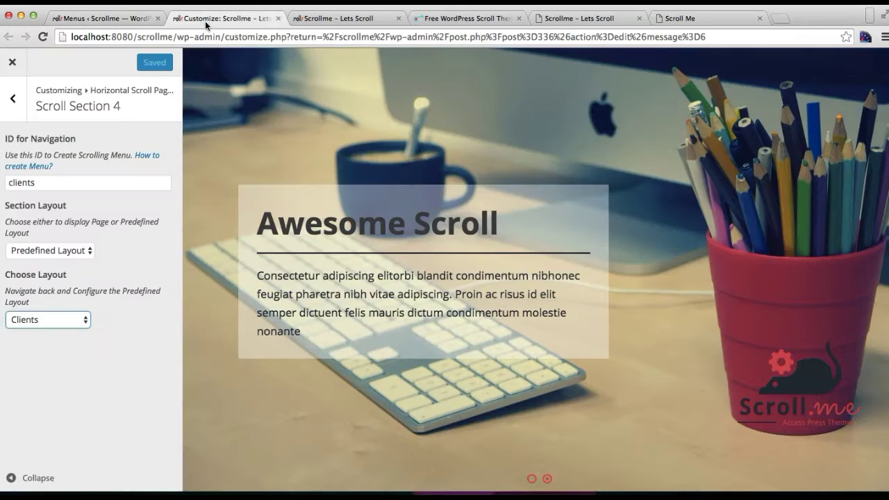
# Add an 'Our Clients' custom link to scrollme/#home/clients in menu 2 and save
pyautogui.moveTo(38, 184); pyautogui.dragTo(6, 183)
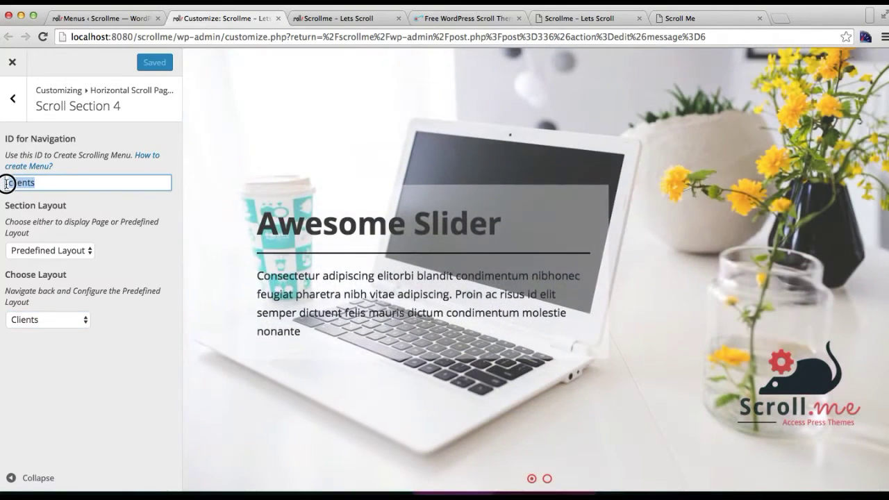
pyautogui.click(67, 14)
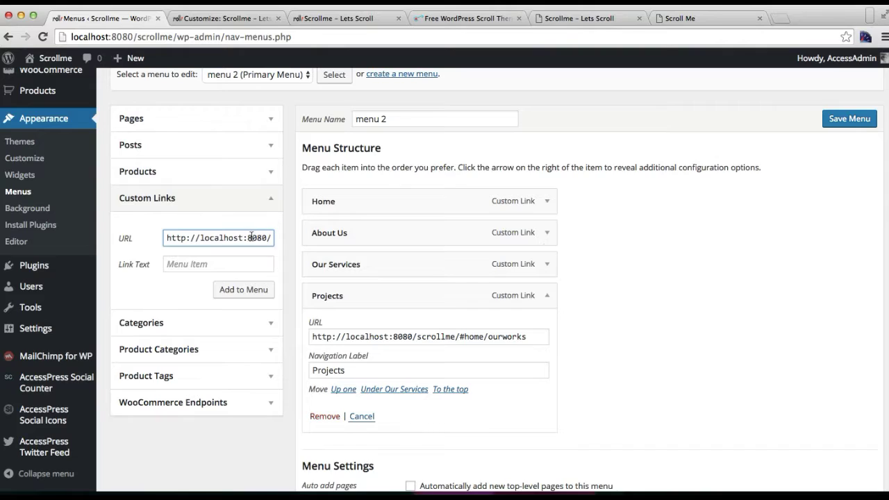
pyautogui.write('scrollme/#h')
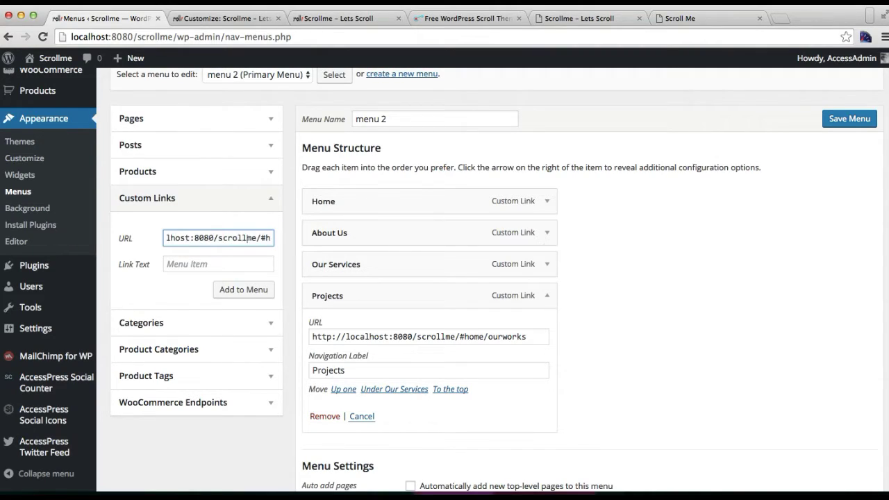
pyautogui.write('ome/clients')
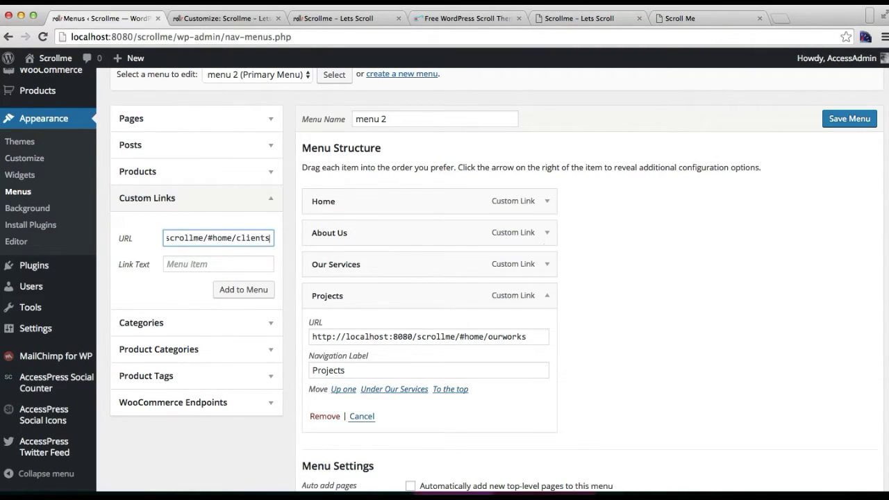
pyautogui.click(187, 264)
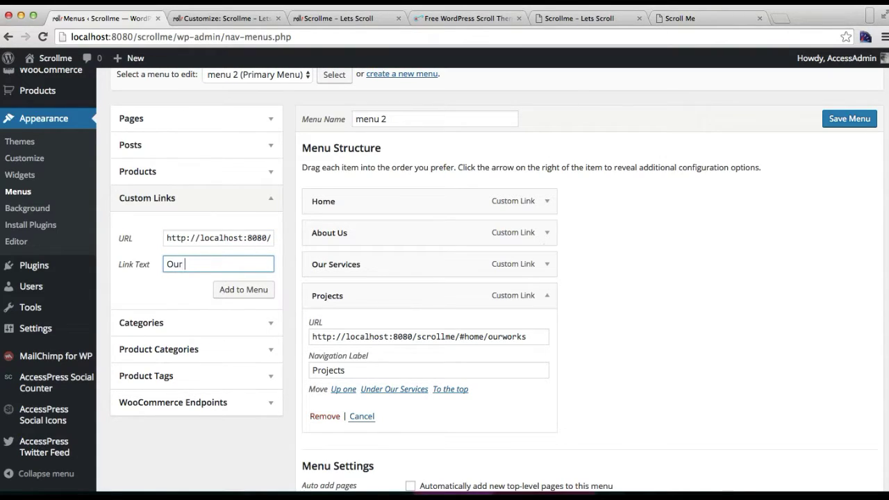
pyautogui.click(234, 293)
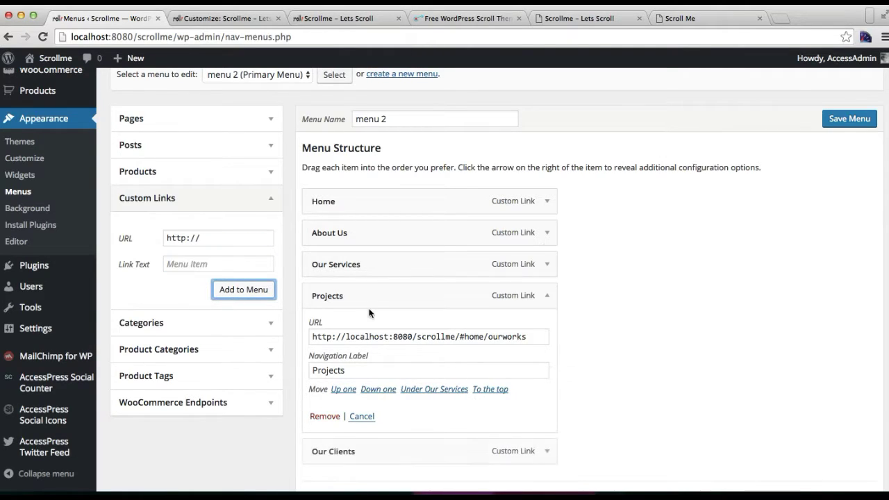
pyautogui.click(545, 297)
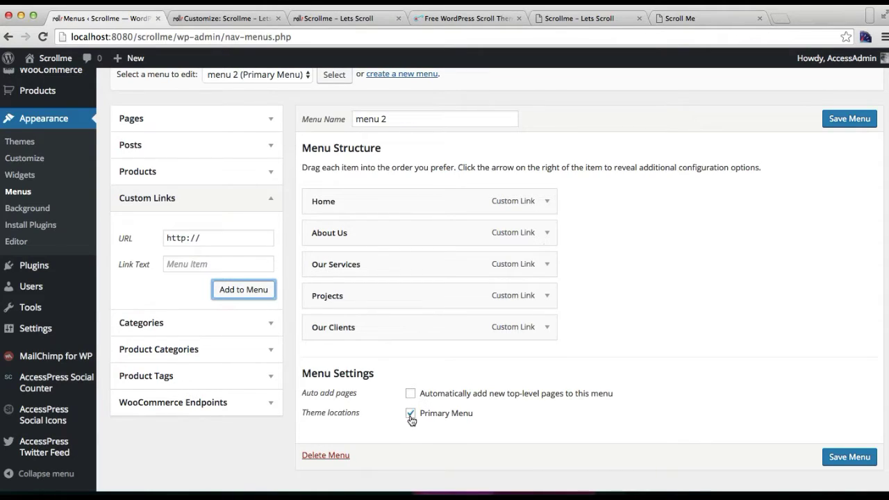
pyautogui.click(853, 457)
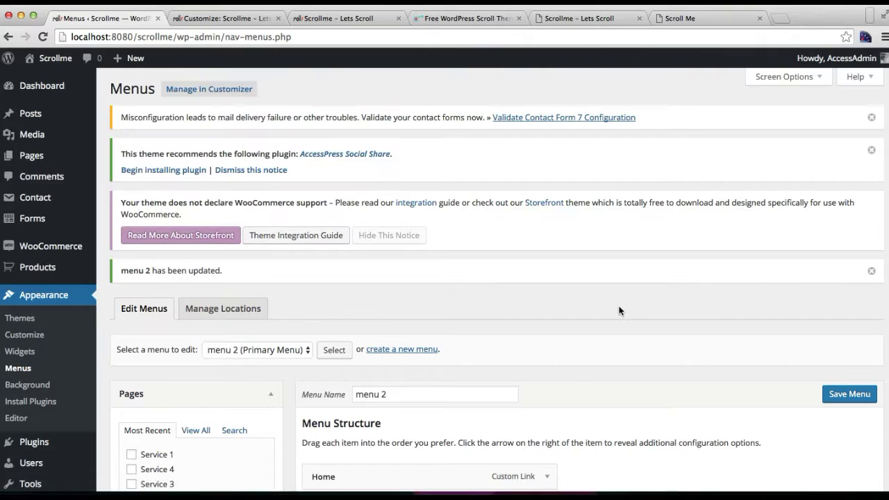
# Reload the site, test OUR CLIENTS reaches Great Clients, then view the demo's Our Works
pyautogui.click(314, 19)
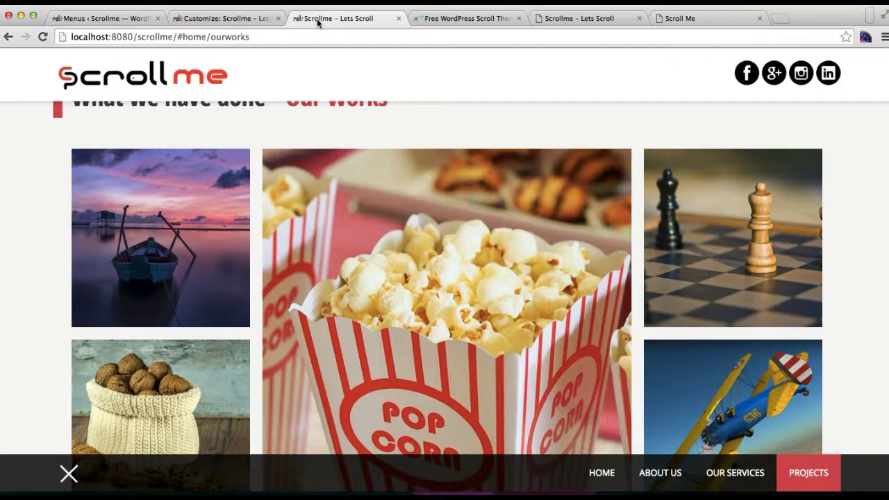
pyautogui.click(308, 37)
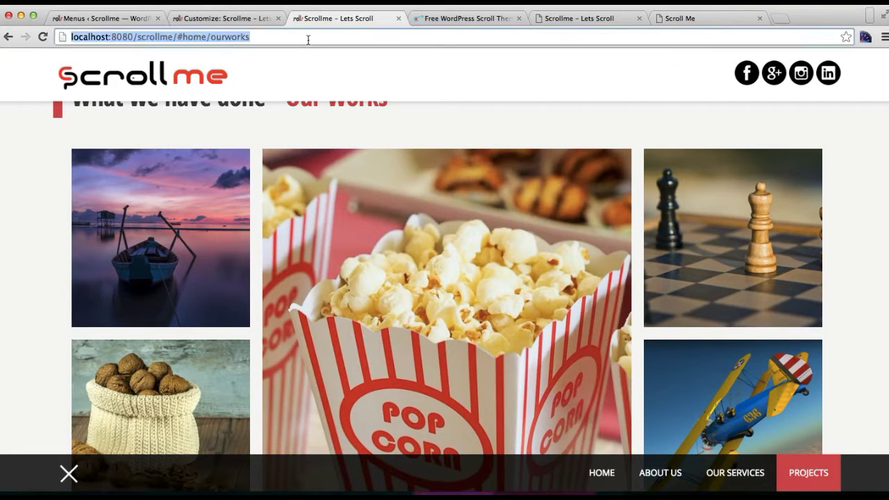
pyautogui.press('Return')
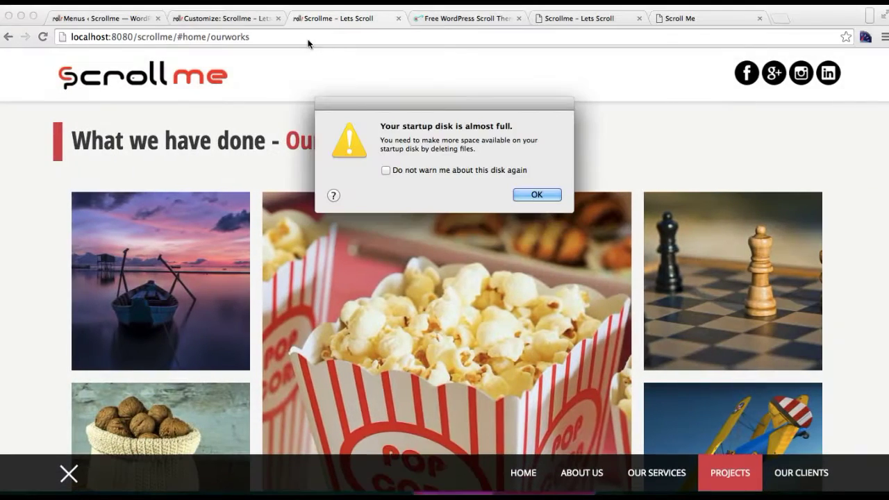
pyautogui.click(535, 194)
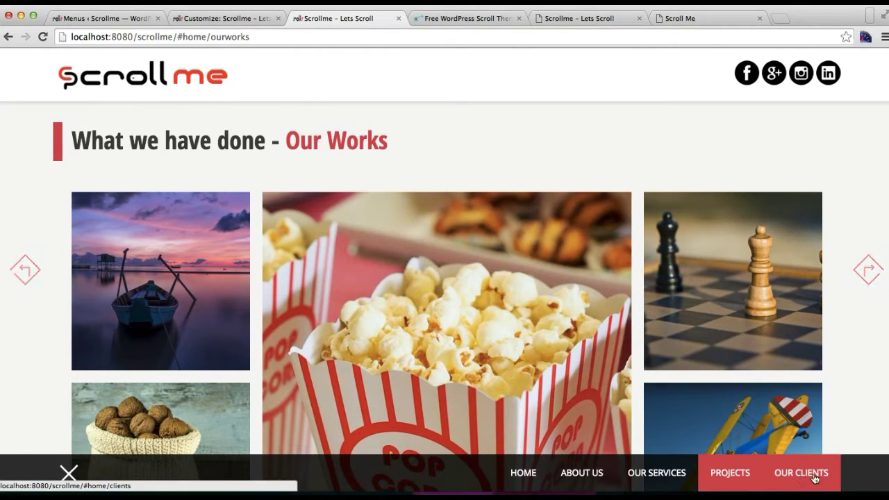
pyautogui.click(794, 484)
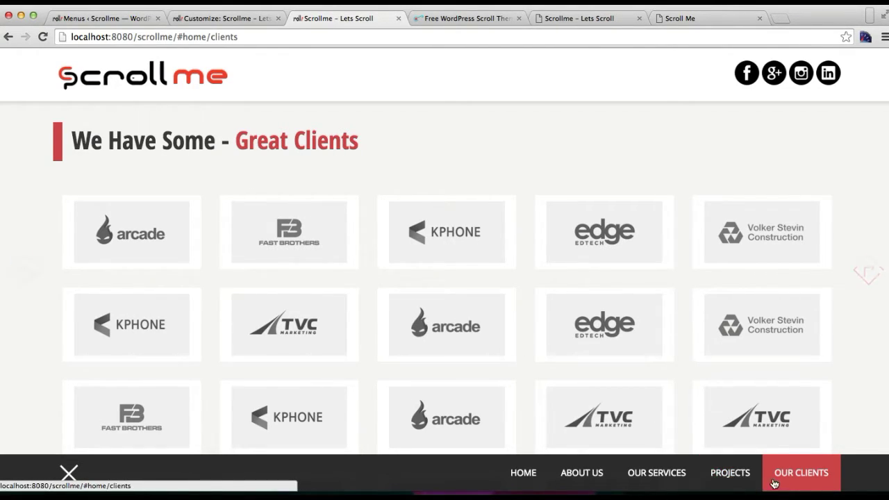
pyautogui.click(615, 11)
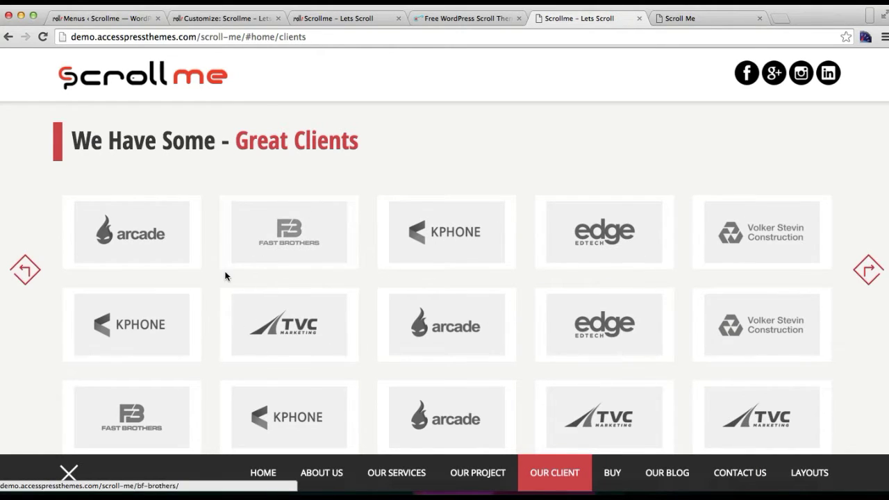
pyautogui.click(23, 276)
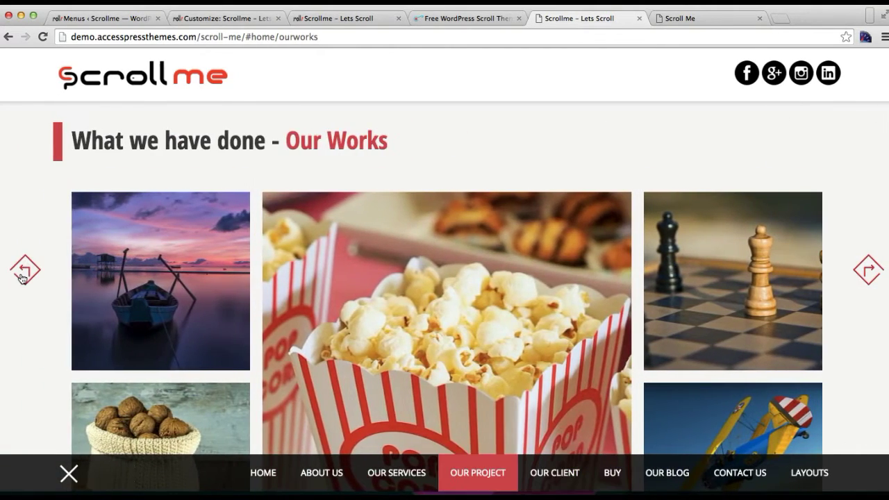